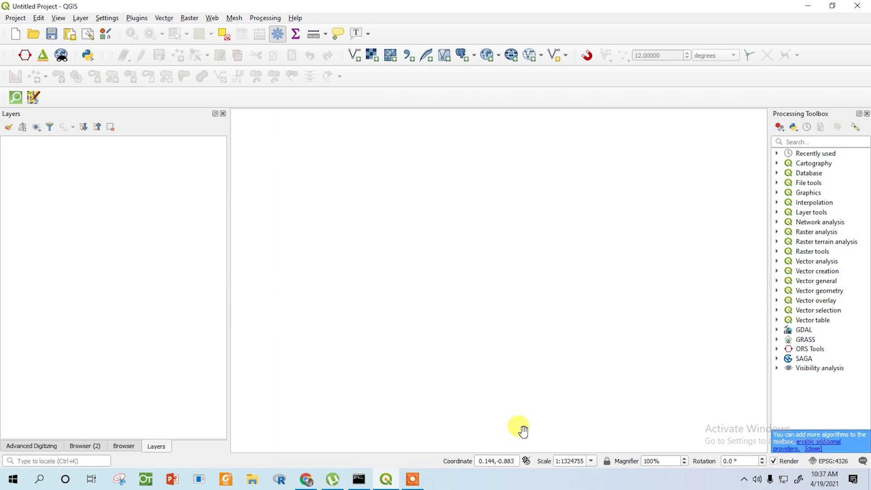
# Bring the OpenStreetMap browser window forward and close the stray Google Search tab
pyautogui.moveTo(417, 483)
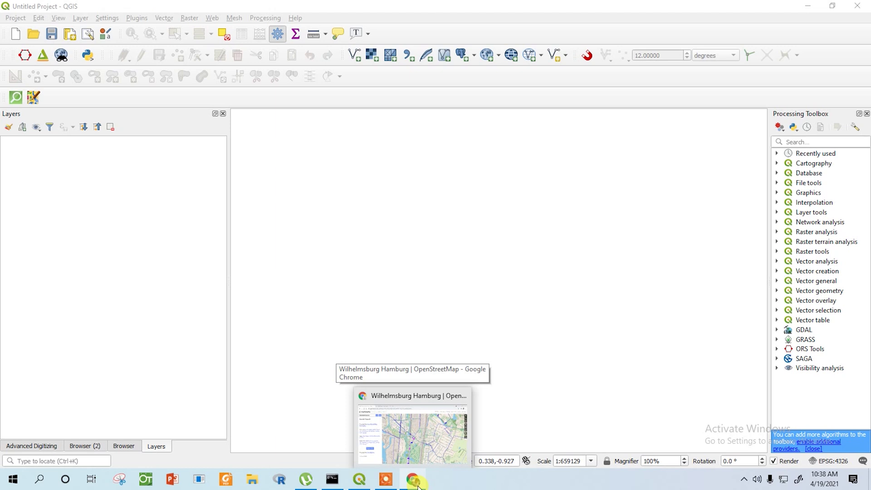
pyautogui.click(418, 484)
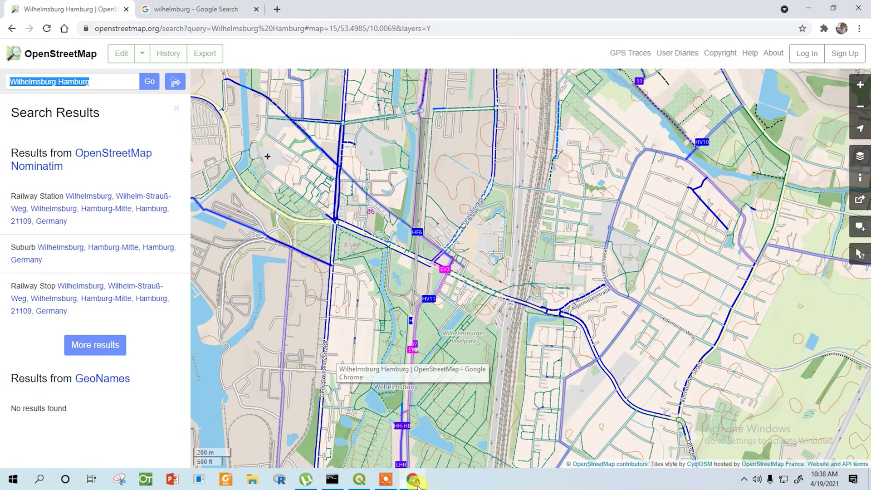
pyautogui.click(131, 31)
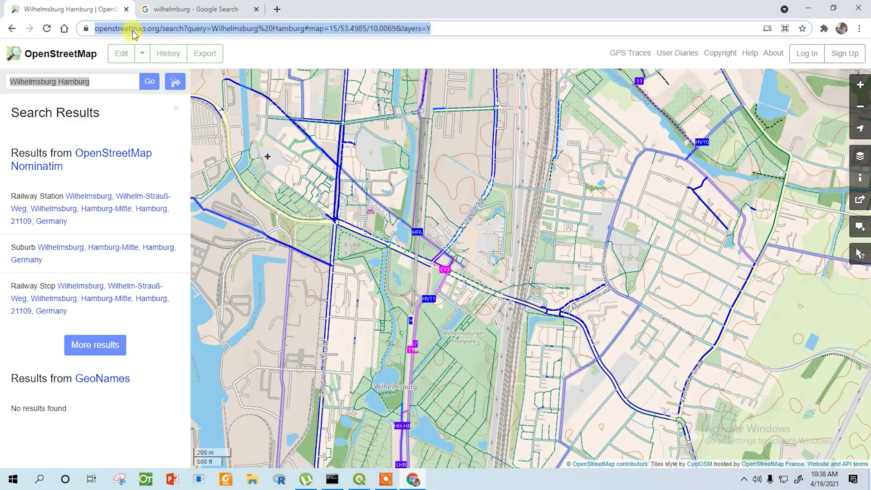
pyautogui.click(256, 10)
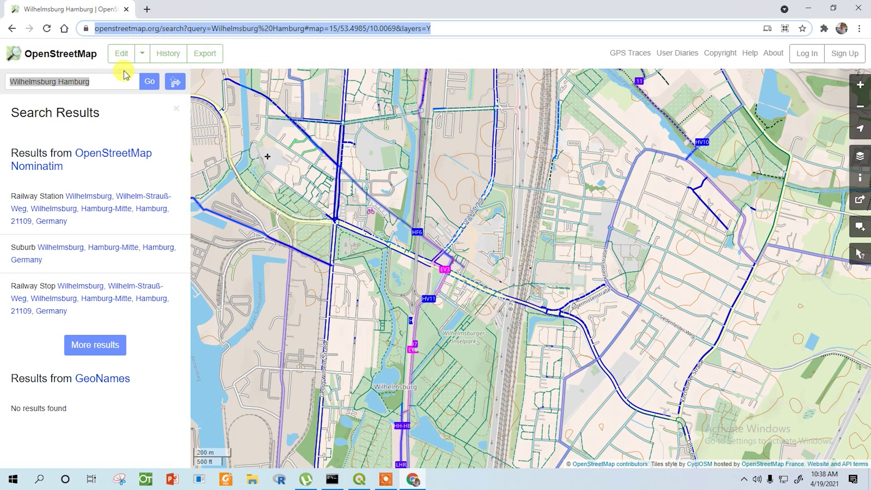
# Select the 'Wilhelmsburg Hamburg' search text and nudge the map slightly to the right
pyautogui.click(99, 83)
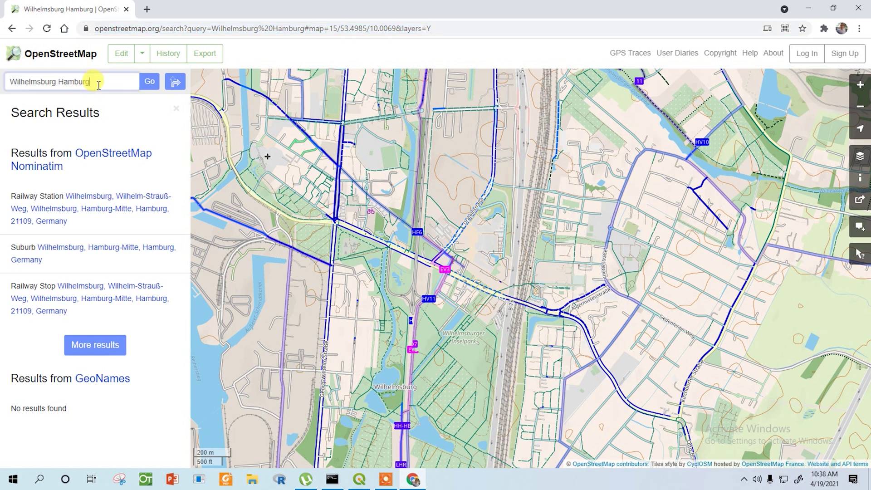
pyautogui.moveTo(98, 85); pyautogui.dragTo(2, 82)
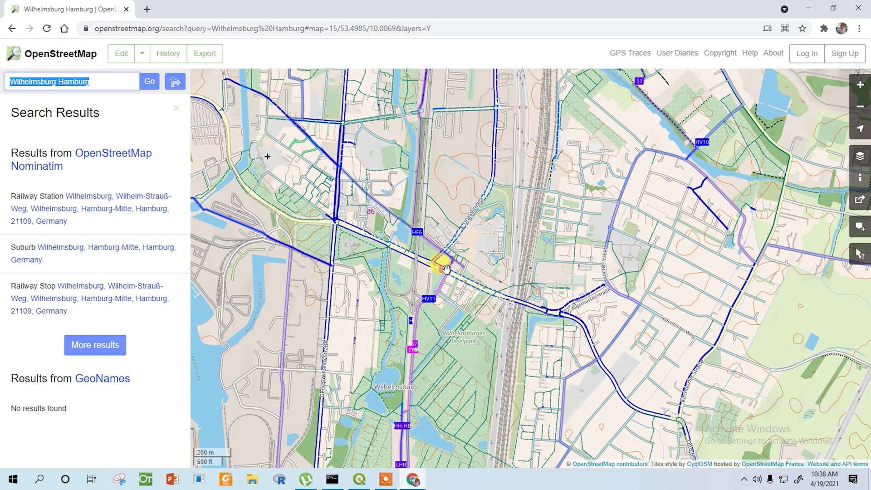
pyautogui.moveTo(370, 199); pyautogui.dragTo(410, 195)
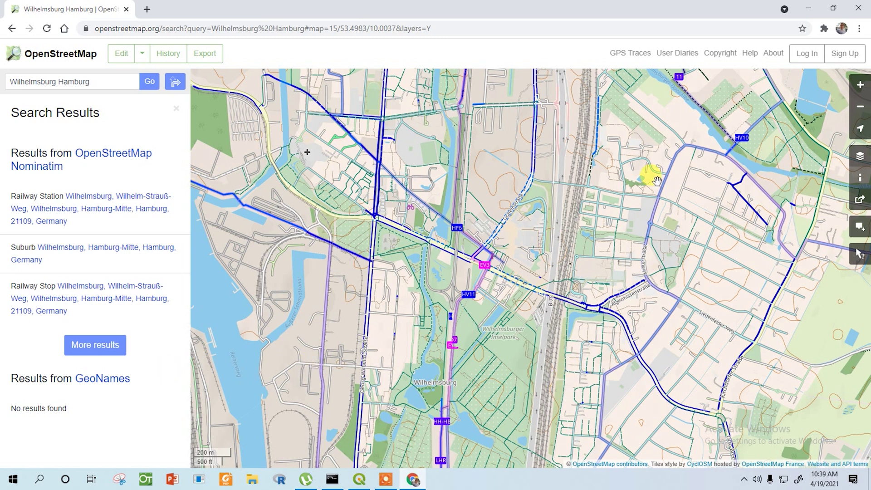
# Preview the Transport Map layer, then return the map to the CyclOSM style
pyautogui.click(864, 157)
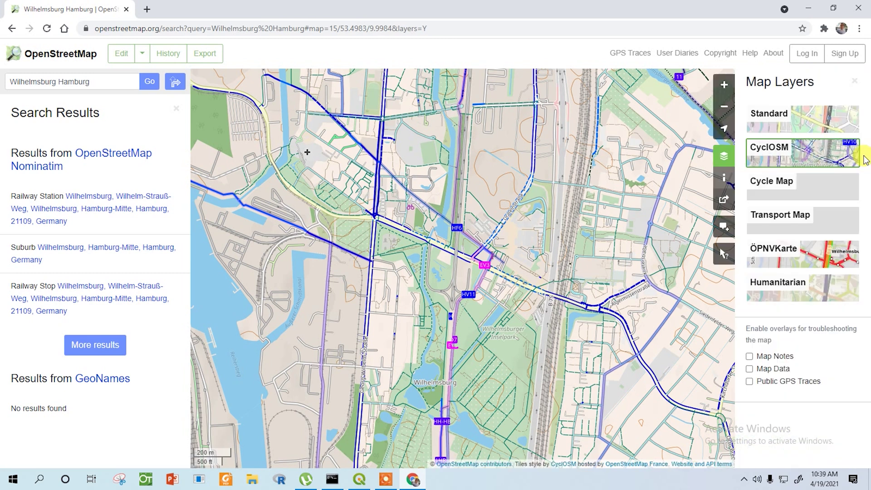
pyautogui.click(821, 221)
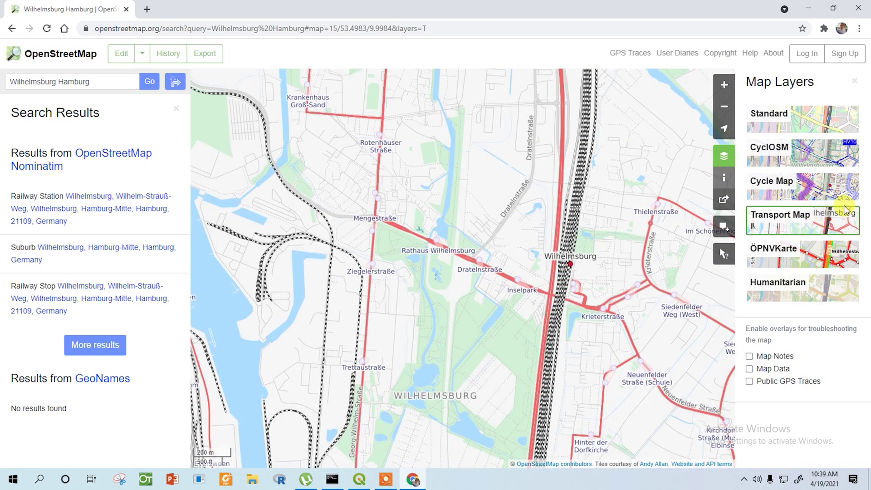
pyautogui.click(820, 157)
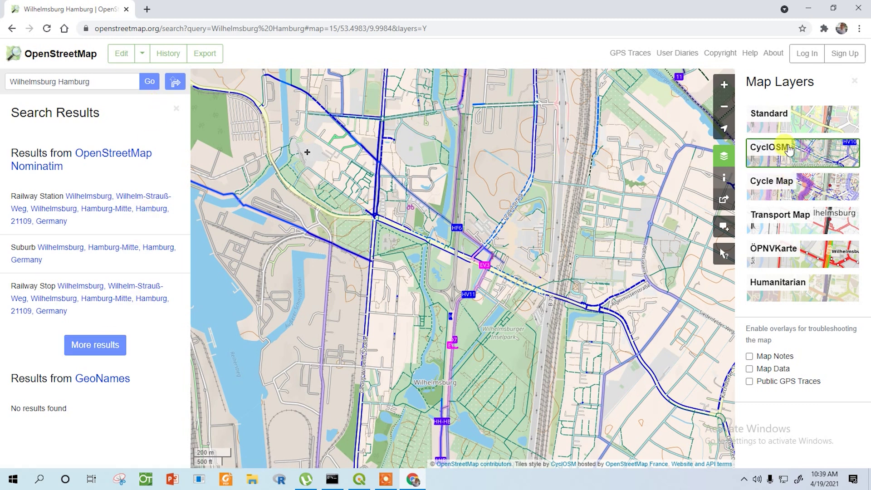
# Export the visible Wilhelmsburg area and save it as the OSM file 'Wilhelmburg Network'
pyautogui.click(205, 54)
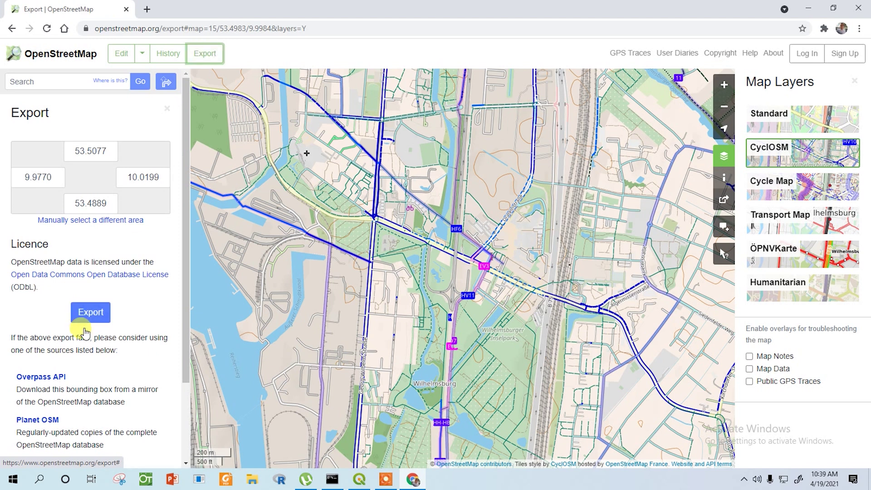
pyautogui.click(91, 314)
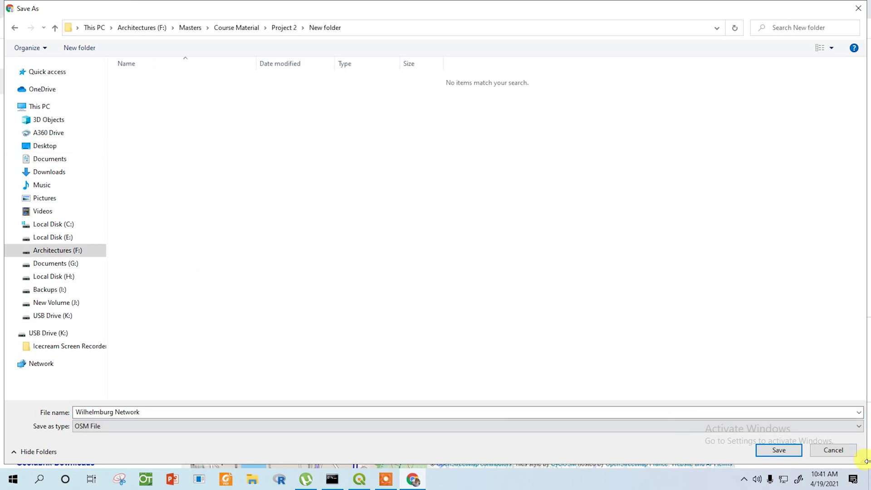
pyautogui.click(779, 450)
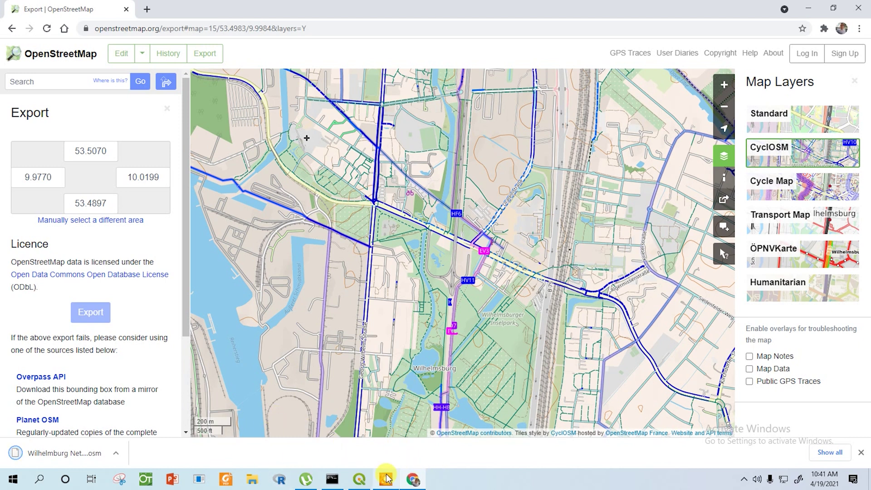
# In QGIS, pick Wilhelmburg Network.osm from Project 2 > New as a file vector source
pyautogui.moveTo(294, 479)
pyautogui.click(359, 479)
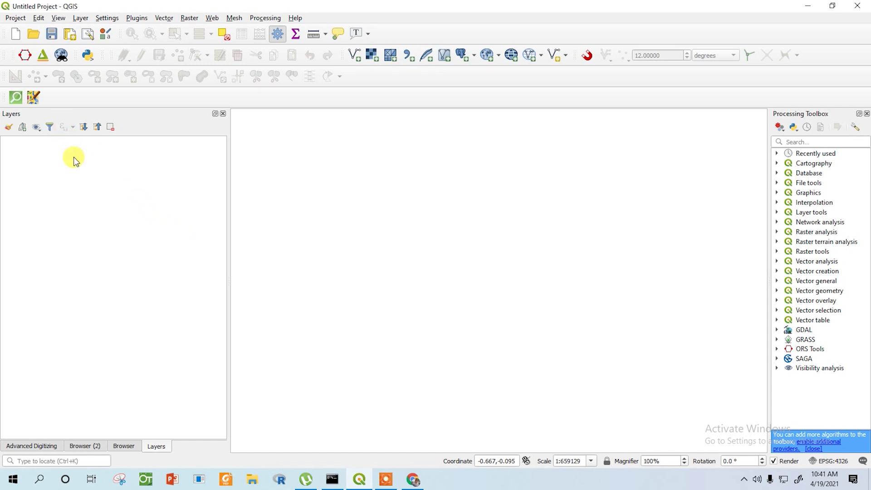
pyautogui.click(356, 55)
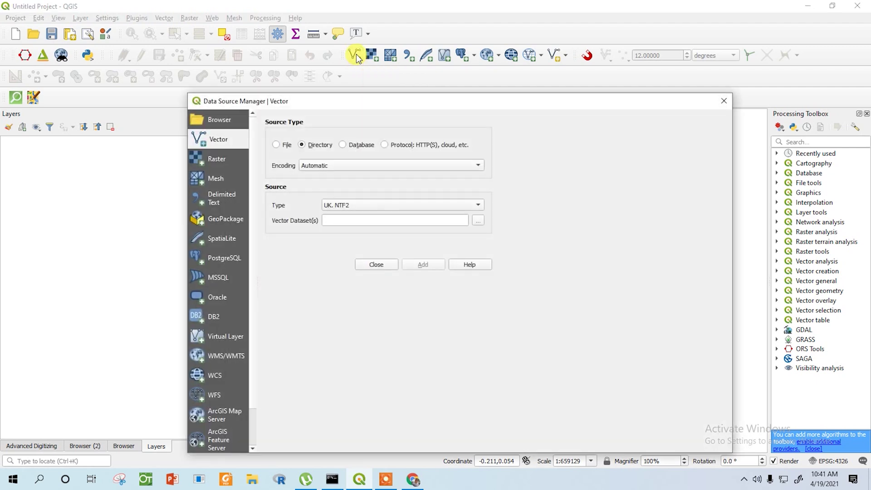
pyautogui.click(276, 144)
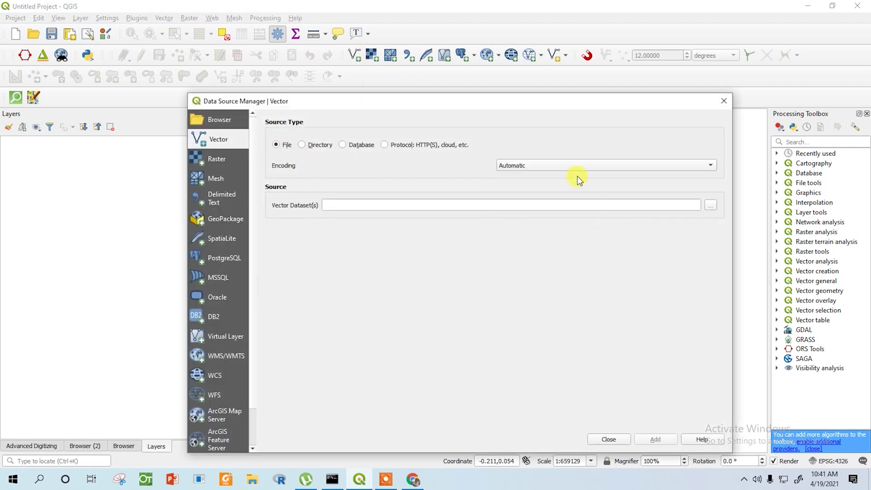
pyautogui.click(712, 207)
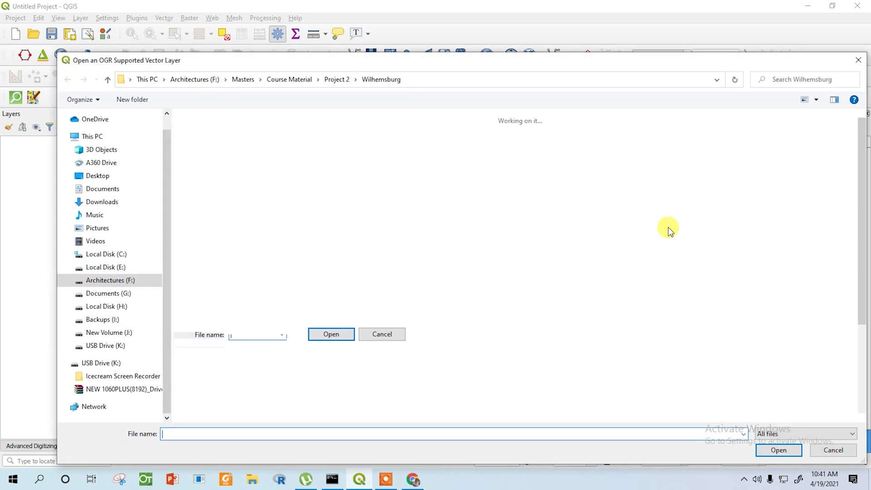
pyautogui.click(290, 79)
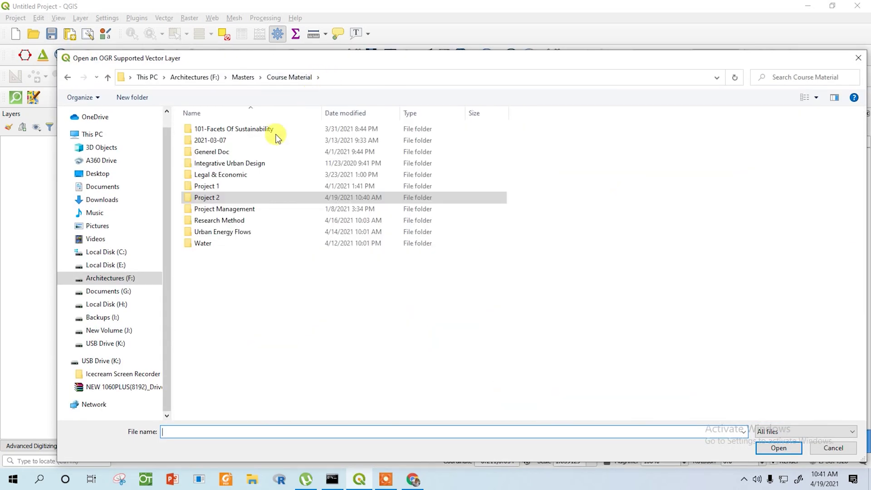
pyautogui.doubleClick(233, 197)
pyautogui.click(230, 143)
pyautogui.doubleClick(231, 143)
pyautogui.click(218, 131)
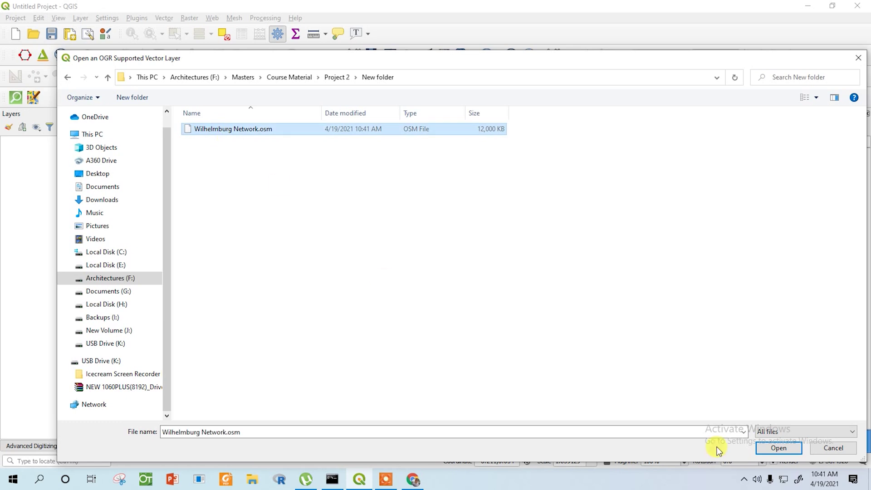
pyautogui.click(781, 446)
# Add all five OSM sublayers, cancel an accidental duplicate addition, and close the dialog
pyautogui.click(658, 439)
pyautogui.click(432, 432)
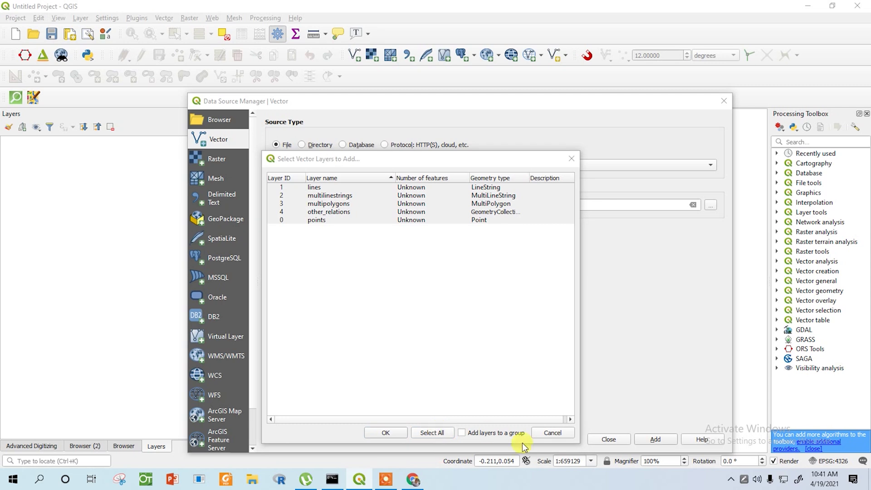
pyautogui.click(386, 432)
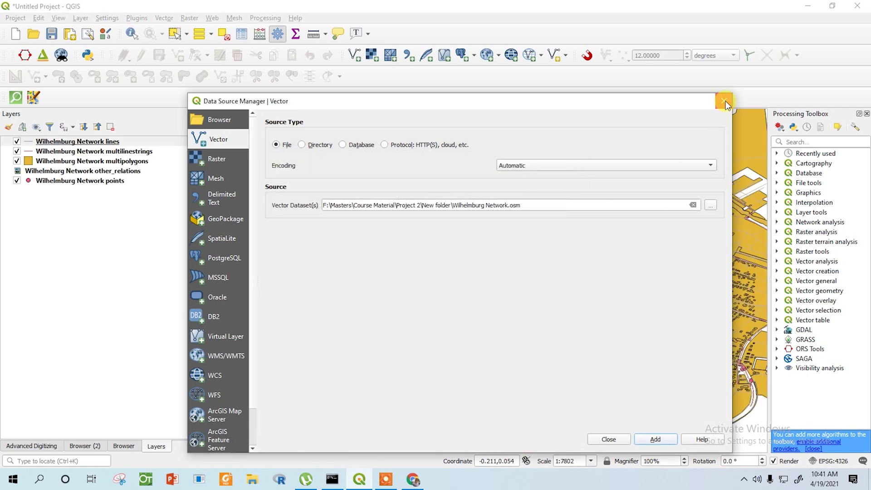
pyautogui.click(661, 439)
pyautogui.click(571, 158)
pyautogui.click(725, 101)
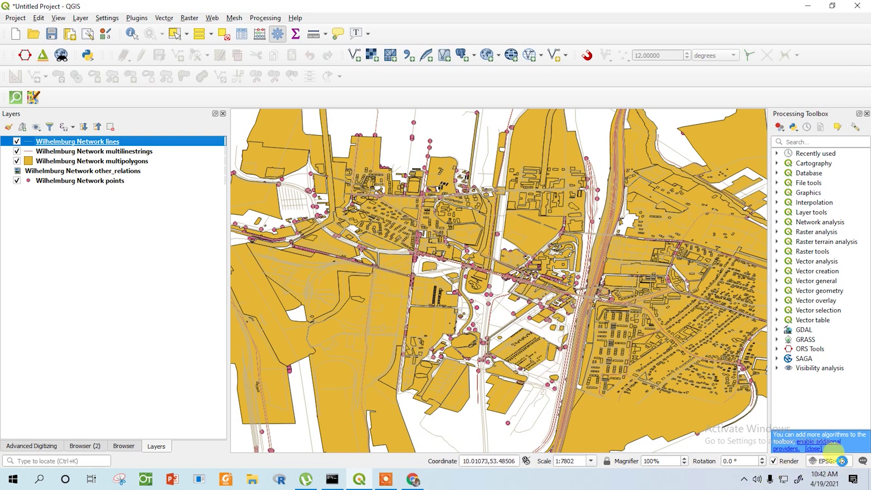
# Set the project CRS to ETRS89 / UTM zone 32N (zE-N), EPSG:4647
pyautogui.click(828, 463)
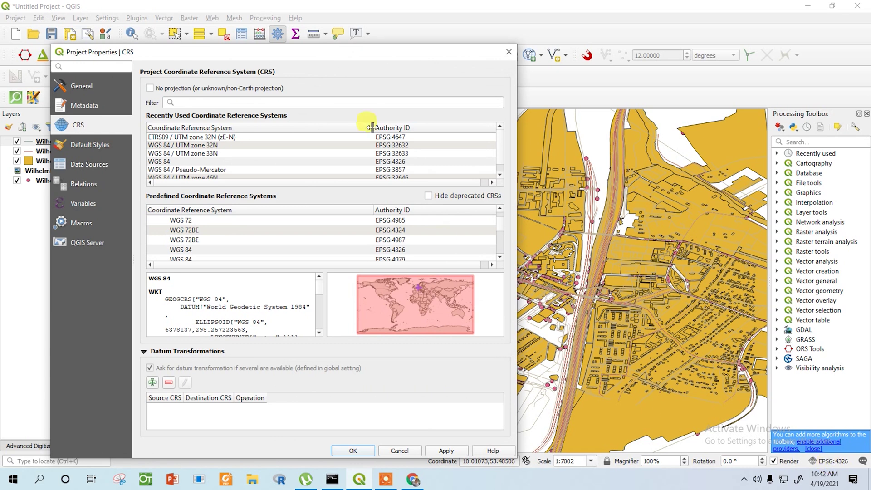
pyautogui.click(212, 137)
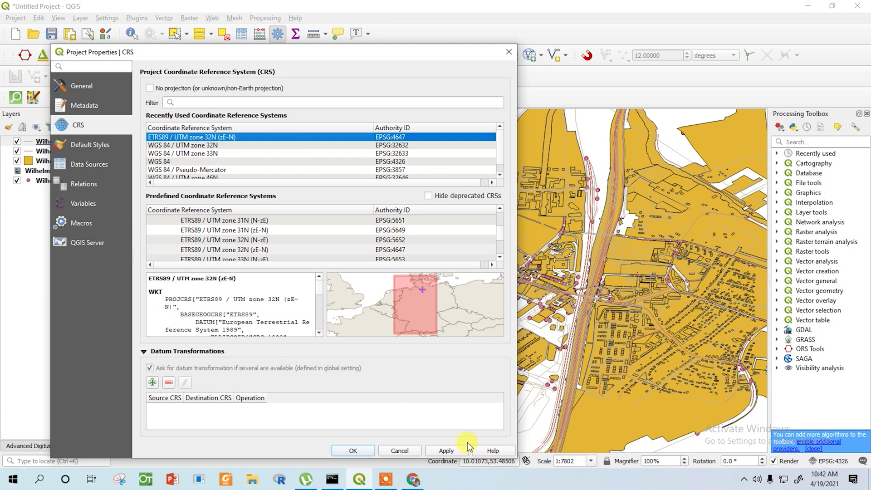
pyautogui.click(447, 451)
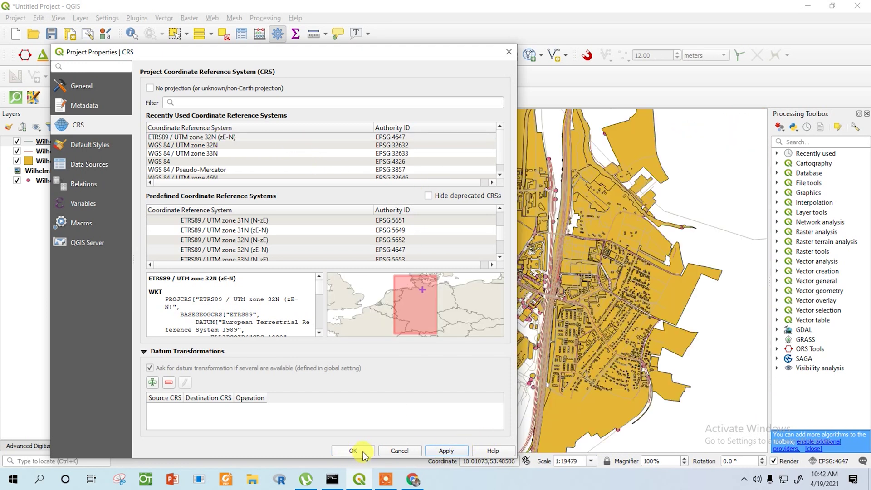
pyautogui.click(353, 451)
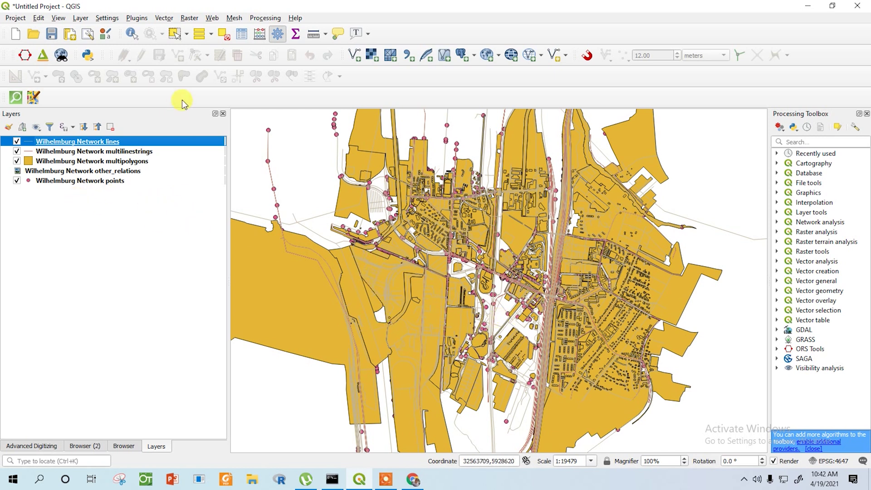
# Add the Project 2 > Wilhemsburg > P2 Site folder as a directory vector layer
pyautogui.click(355, 55)
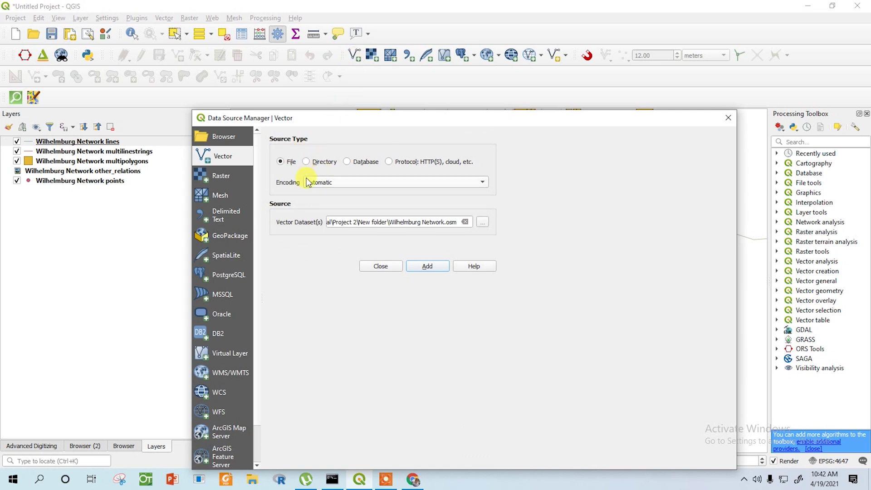
pyautogui.click(306, 163)
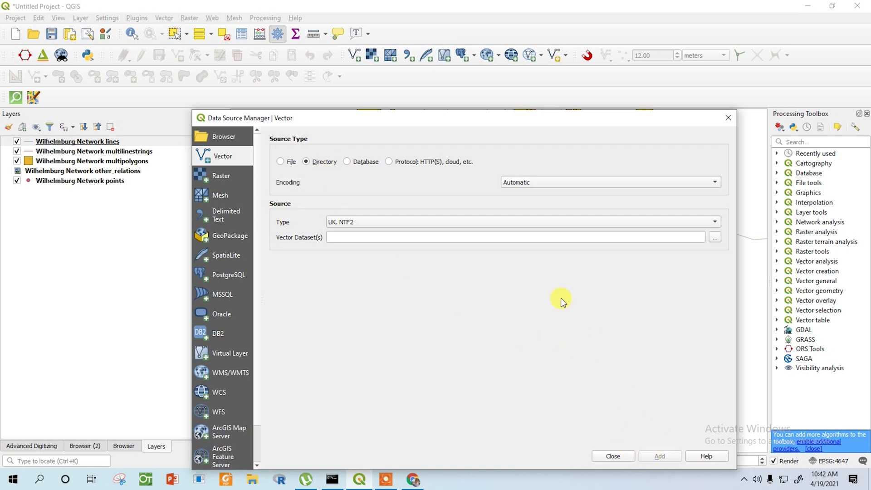
pyautogui.click(715, 239)
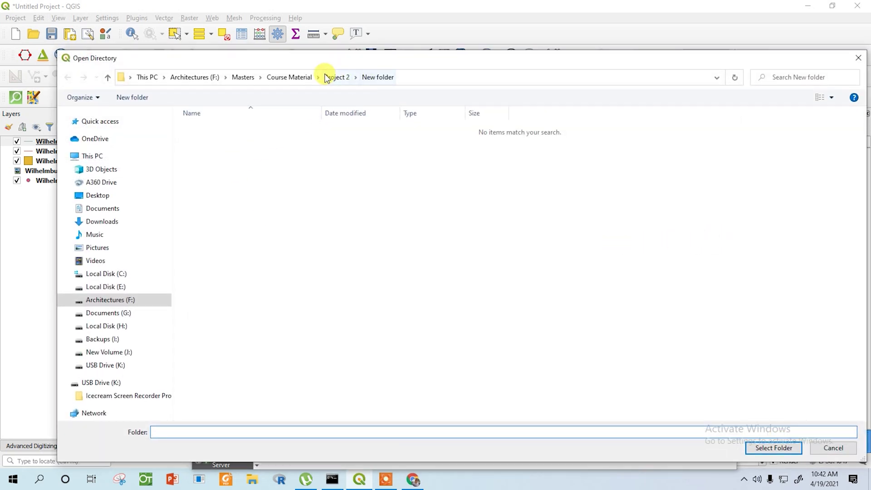
pyautogui.click(334, 76)
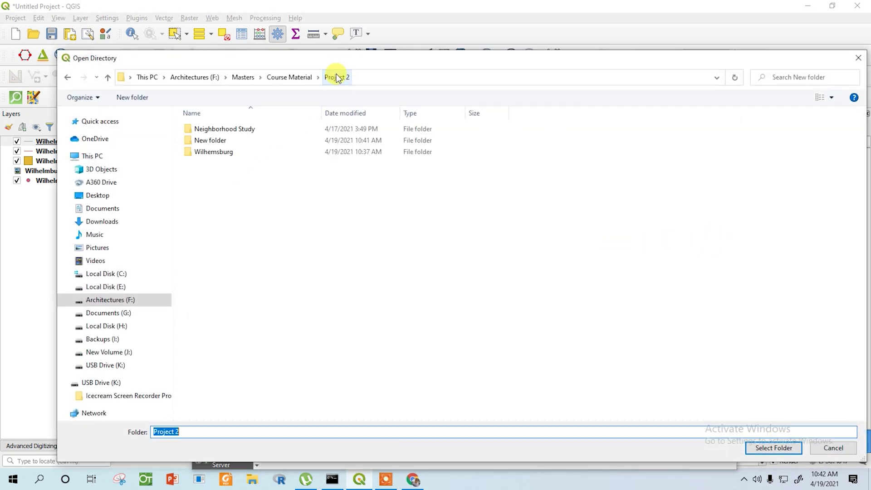
pyautogui.doubleClick(236, 151)
pyautogui.click(214, 145)
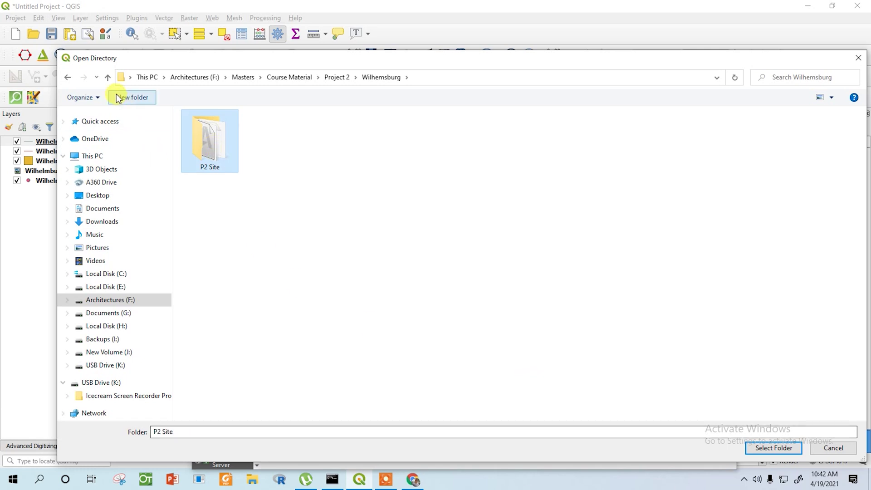
pyautogui.click(789, 447)
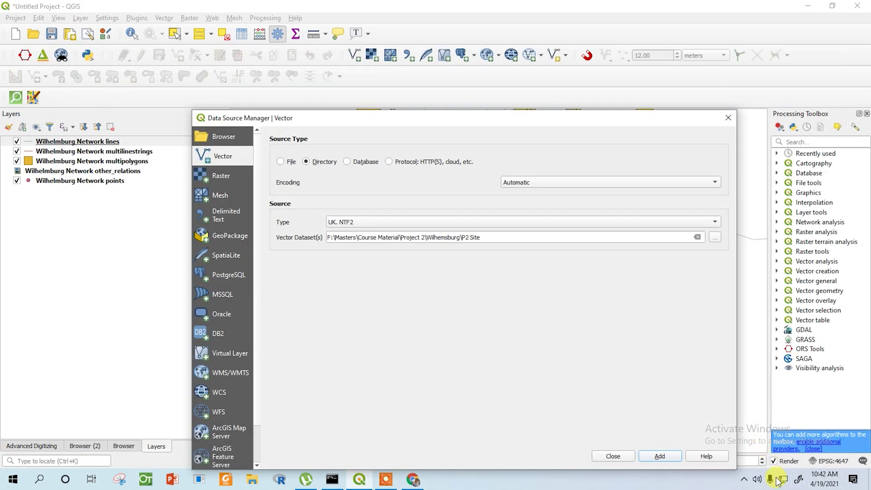
pyautogui.click(673, 458)
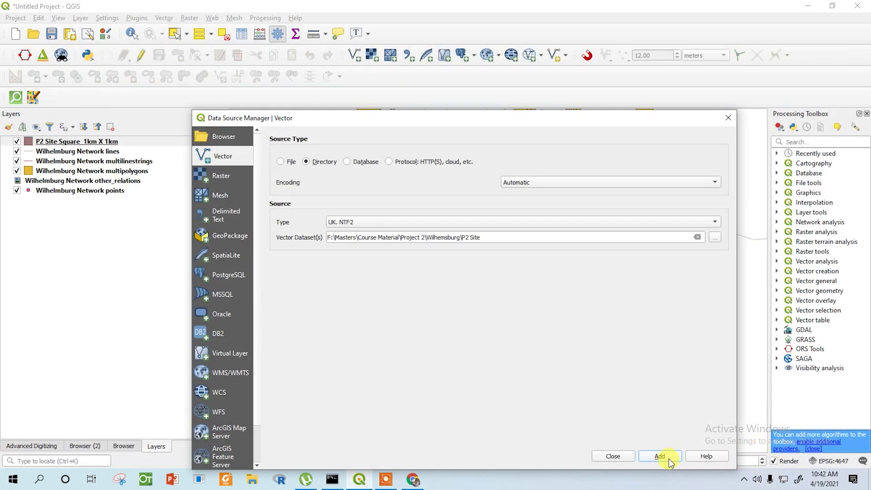
pyautogui.click(726, 119)
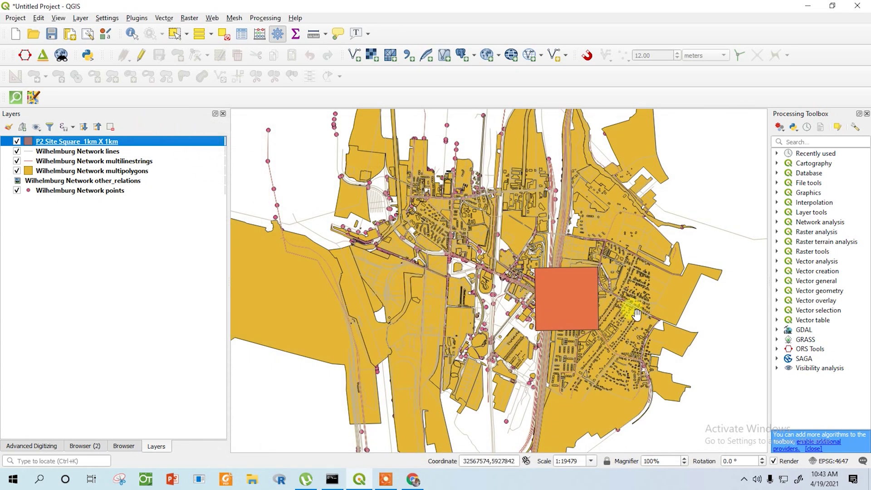
# Restyle the P2 Site Square layer with the 'outline blue' symbol and apply it
pyautogui.moveTo(560, 293); pyautogui.dragTo(392, 264)
pyautogui.scroll(3, 392, 264)
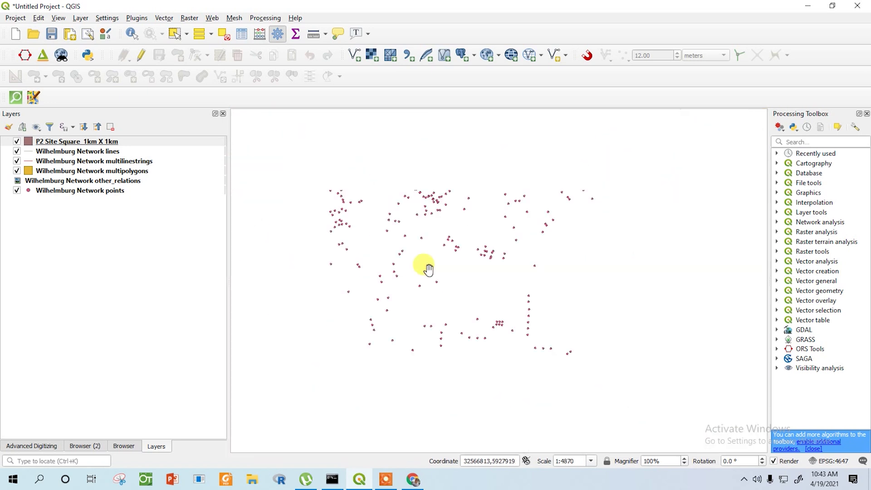
pyautogui.scroll(-2, 424, 264)
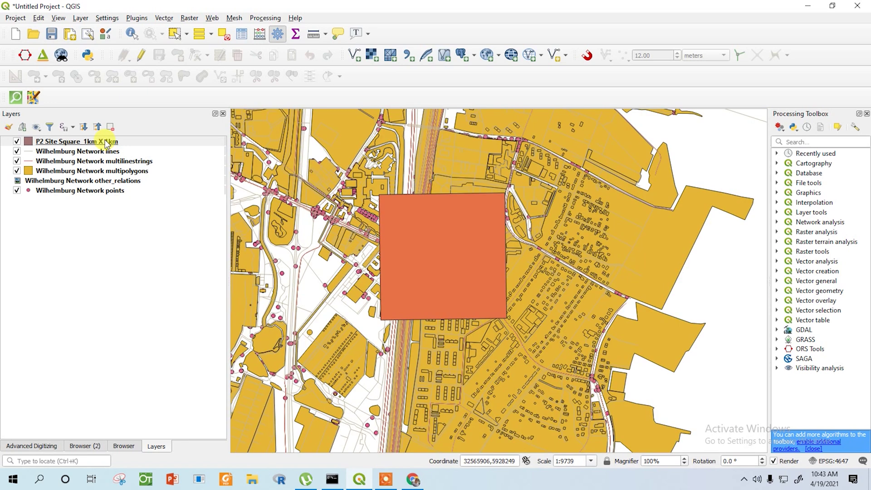
pyautogui.rightClick(106, 143)
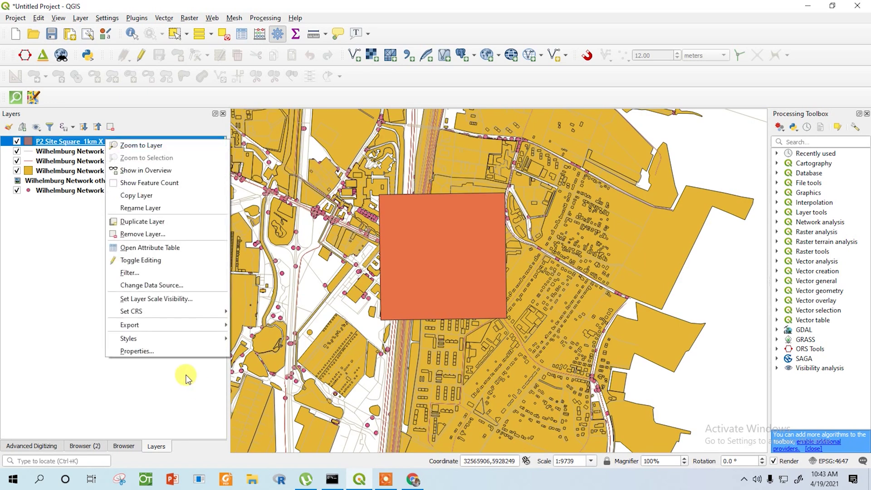
pyautogui.click(152, 351)
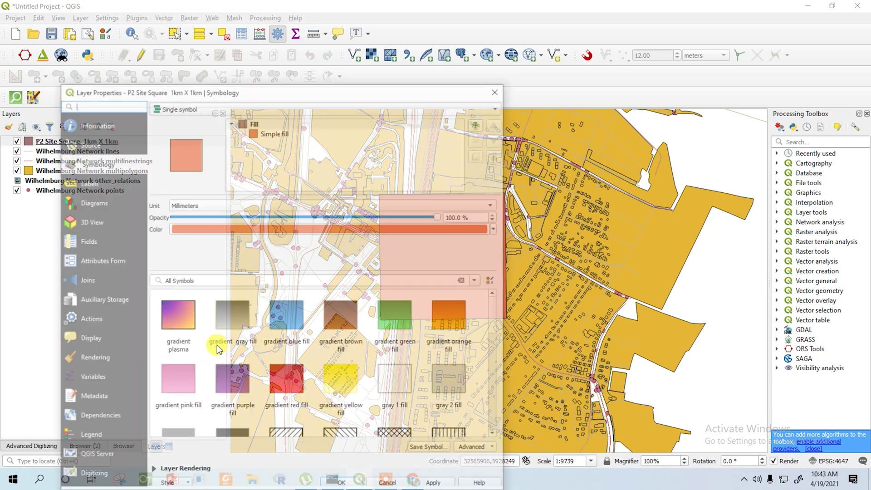
pyautogui.scroll(-5, 364, 410)
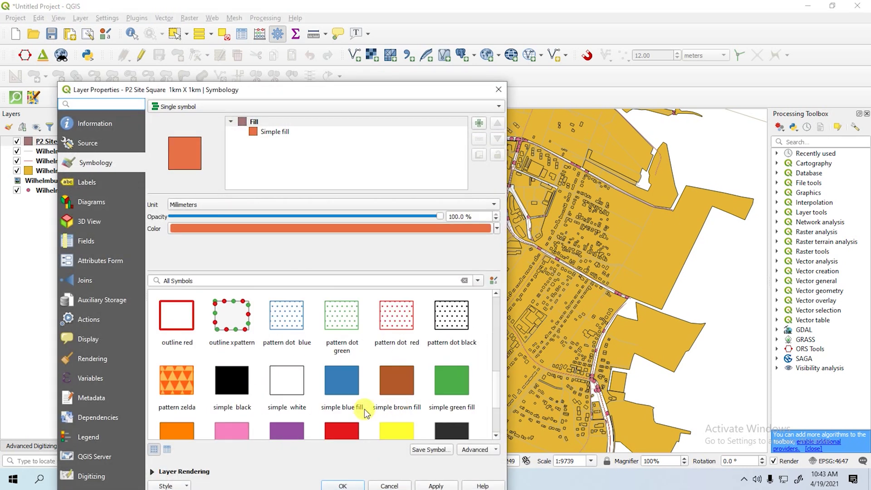
pyautogui.click(280, 385)
pyautogui.scroll(-2, 361, 426)
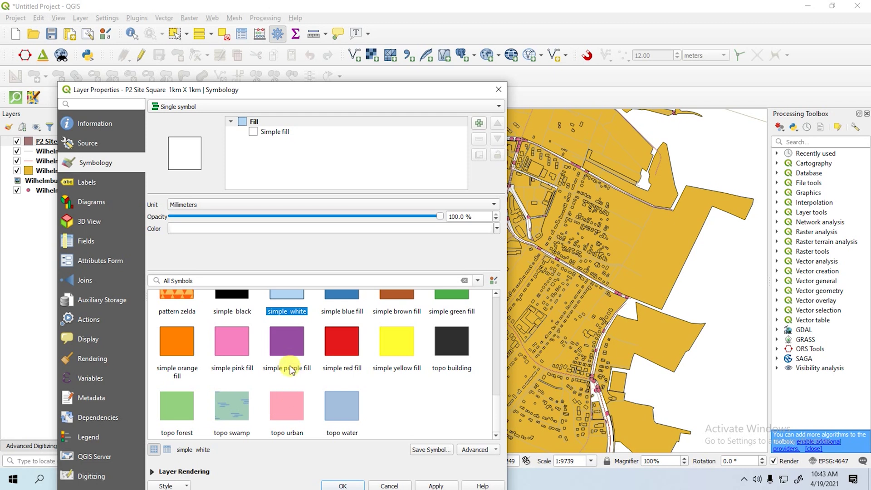
pyautogui.moveTo(497, 416); pyautogui.dragTo(497, 361)
pyautogui.click(406, 373)
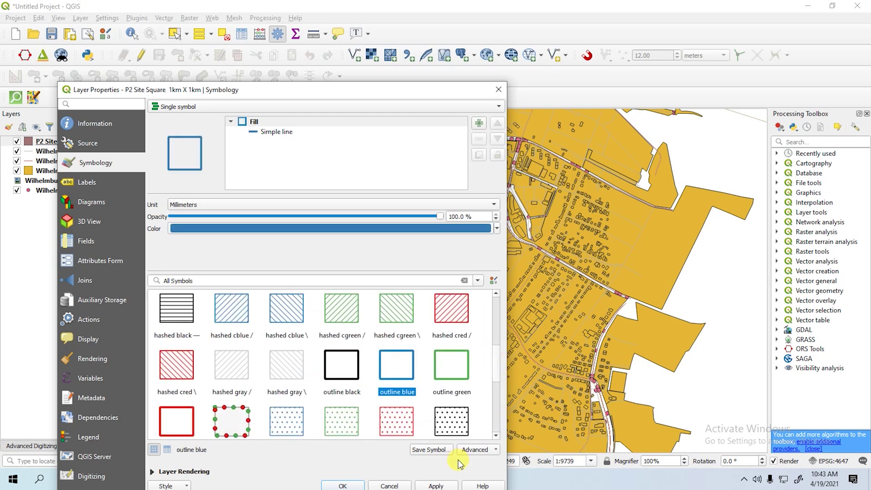
pyautogui.click(452, 487)
pyautogui.click(345, 486)
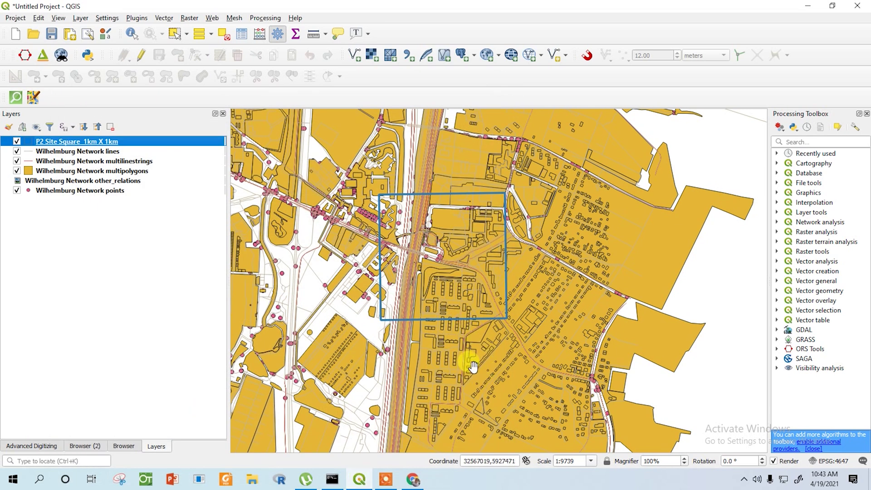
# Hide the points, multipolygons and multilinestrings layers of the Wilhelmburg Network
pyautogui.scroll(2, 490, 291)
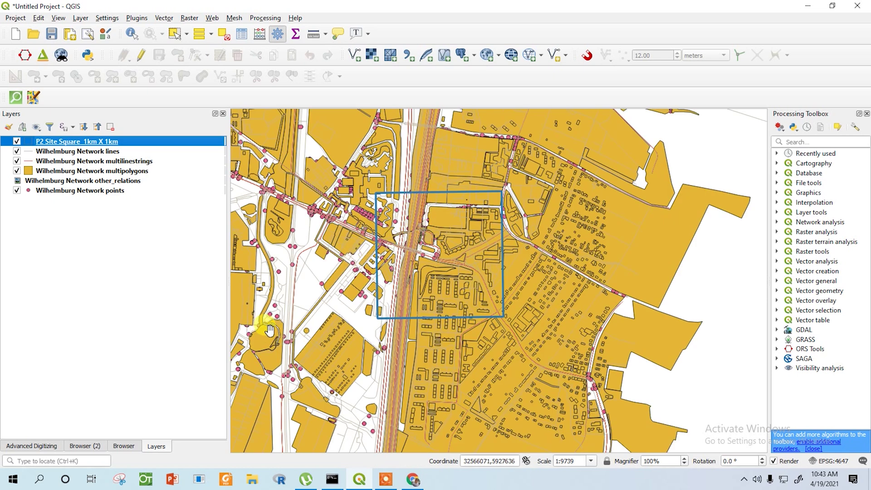
pyautogui.click(17, 190)
pyautogui.click(18, 190)
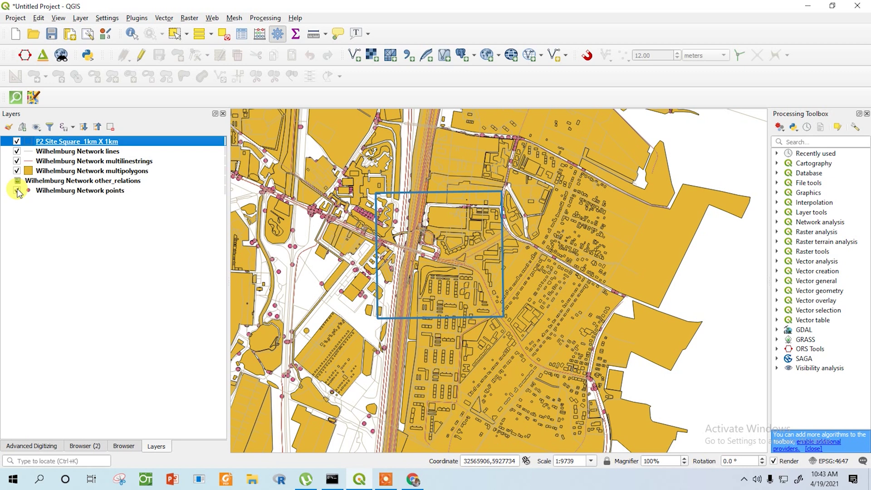
pyautogui.click(17, 190)
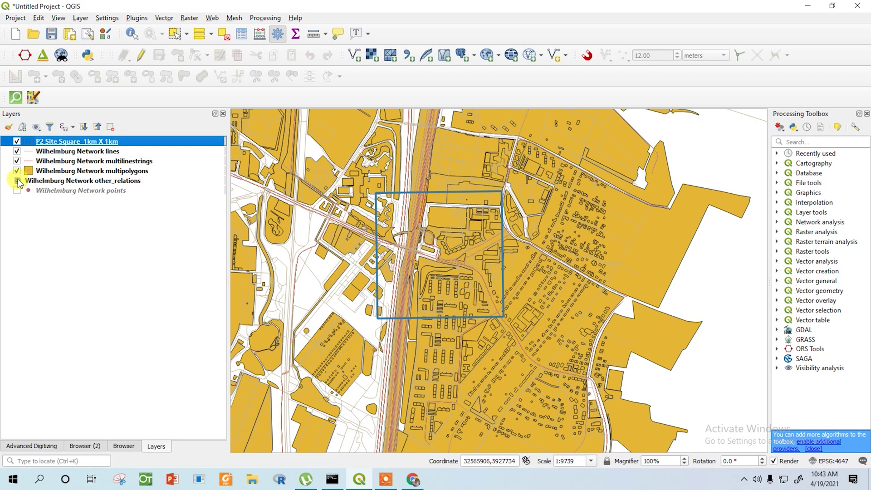
pyautogui.click(19, 182)
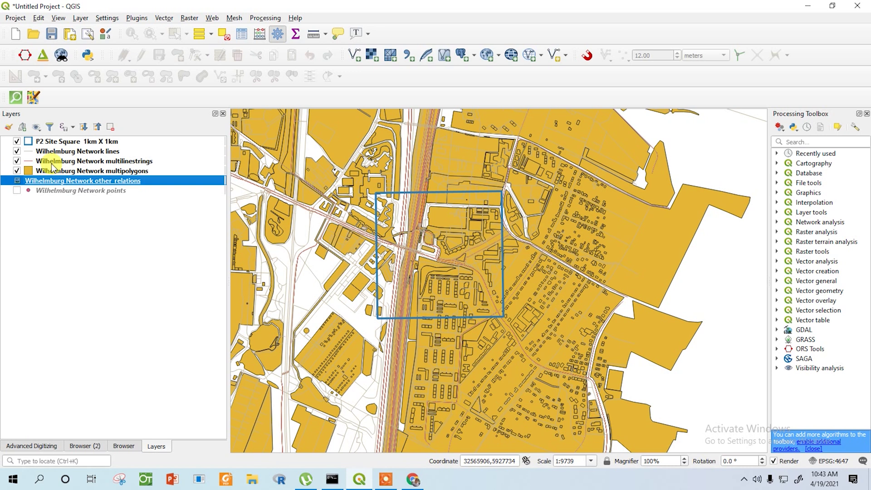
pyautogui.click(18, 171)
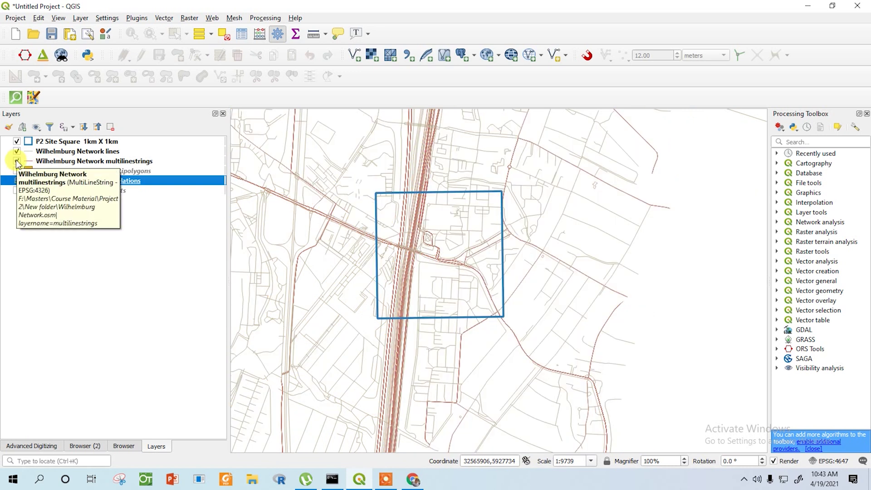
pyautogui.click(18, 162)
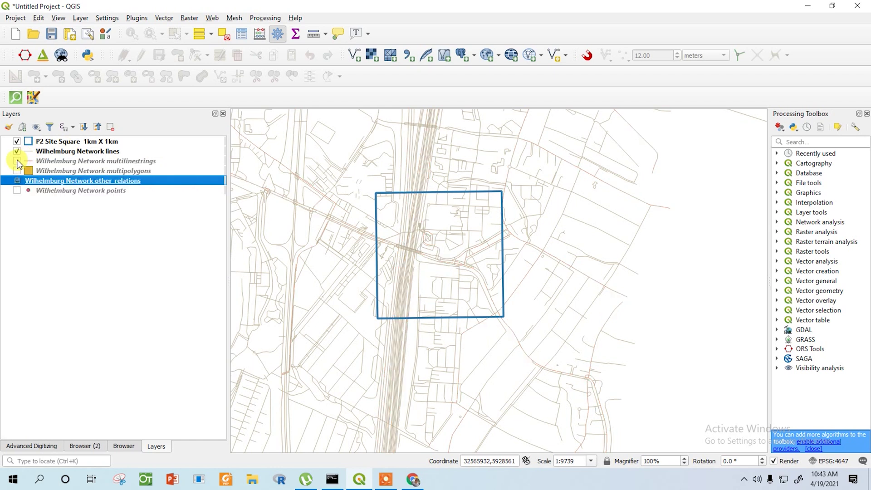
pyautogui.click(18, 161)
pyautogui.click(17, 162)
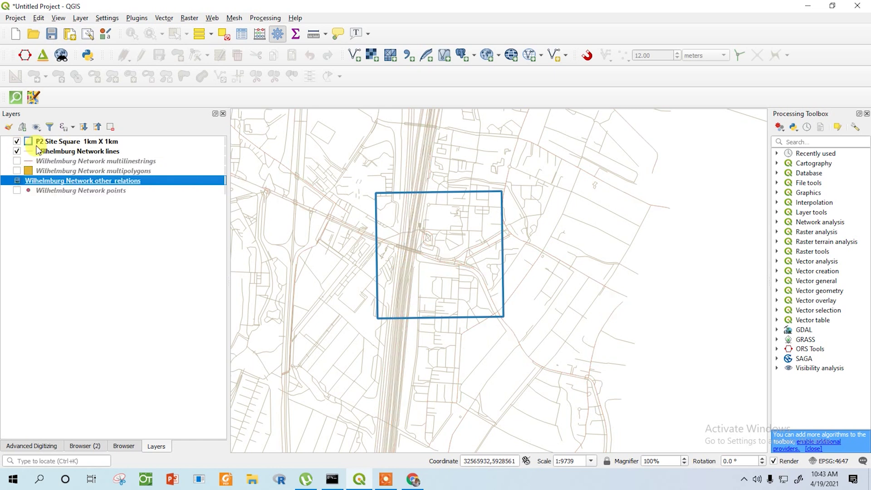
# Remove the multilinestrings, multipolygons, other_relations and points layers from the project
pyautogui.click(97, 151)
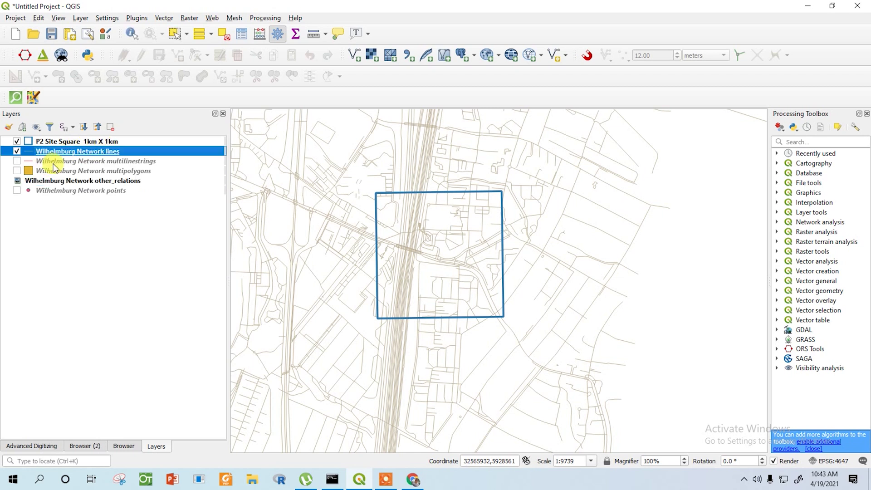
pyautogui.click(91, 162)
pyautogui.keyDown('ctrl'); pyautogui.click(93, 171); pyautogui.keyUp('ctrl')
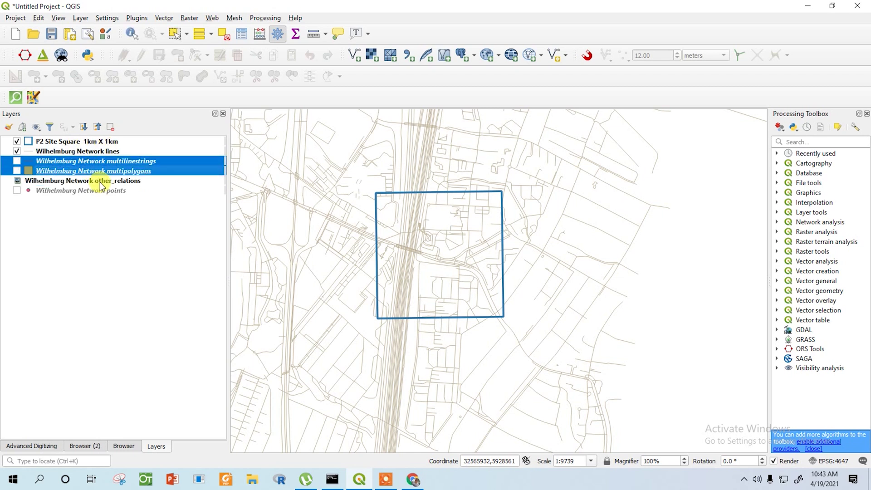
pyautogui.keyDown('ctrl'); pyautogui.click(101, 180); pyautogui.keyUp('ctrl')
pyautogui.keyDown('ctrl'); pyautogui.click(101, 190); pyautogui.keyUp('ctrl')
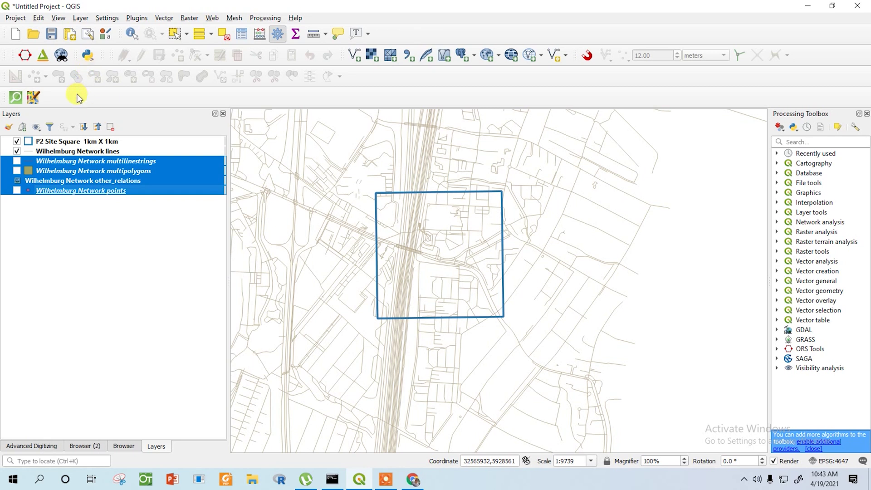
pyautogui.rightClick(88, 161)
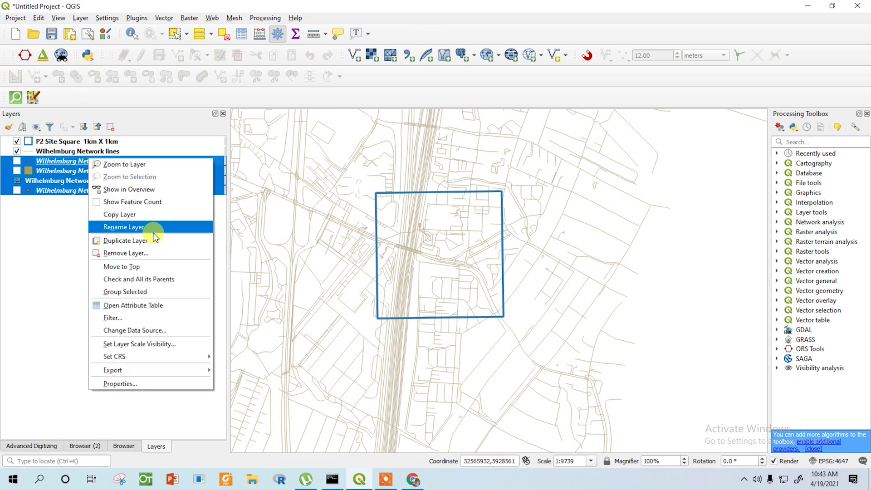
pyautogui.click(143, 253)
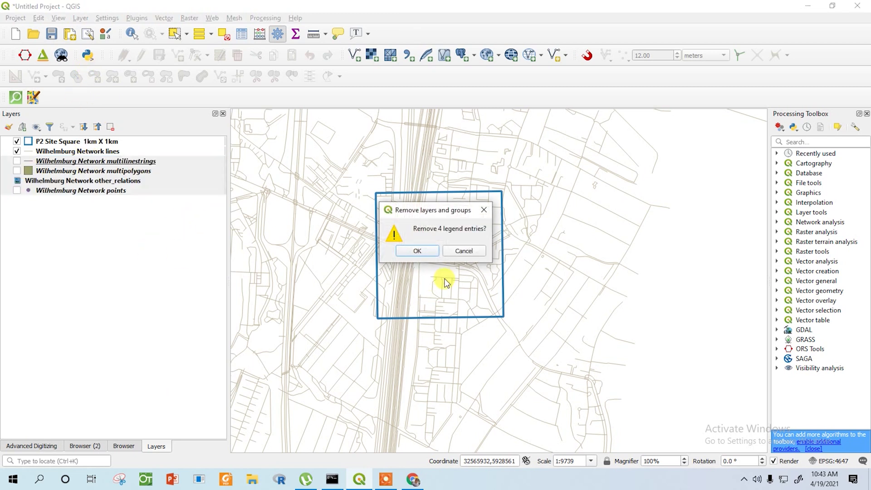
pyautogui.click(417, 251)
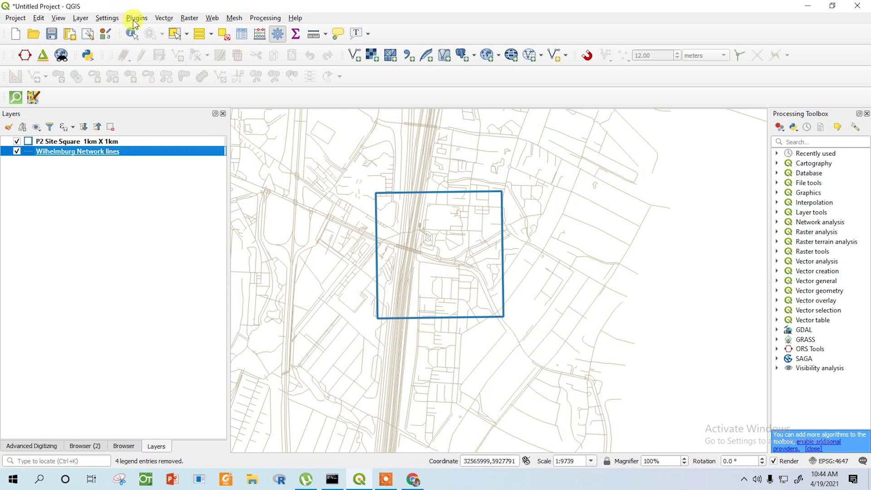
# Clip the Wilhelmburg Network lines with the P2 Site Square overlay to create the Clipped layer
pyautogui.click(163, 18)
pyautogui.moveTo(174, 44)
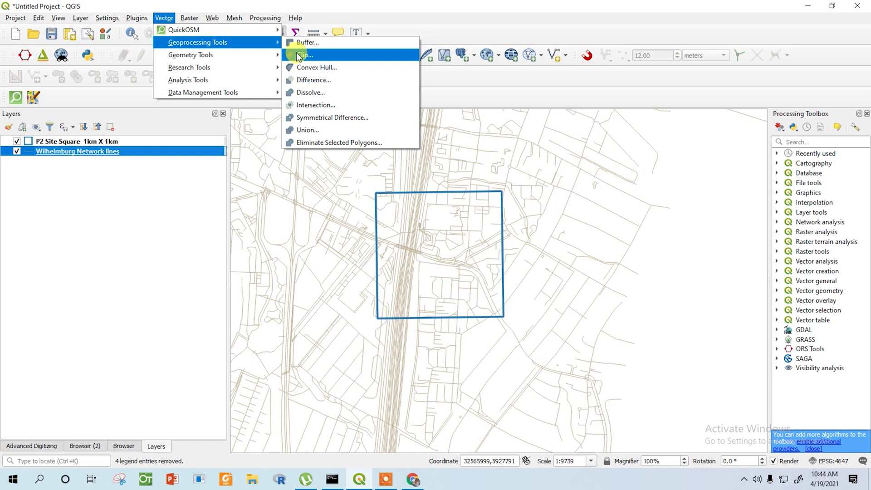
pyautogui.click(298, 55)
pyautogui.moveTo(385, 102); pyautogui.dragTo(571, 45)
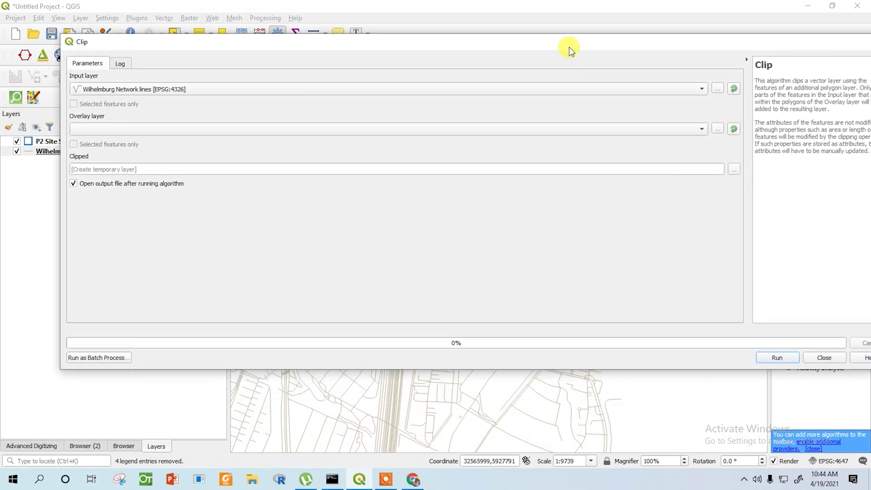
pyautogui.click(683, 94)
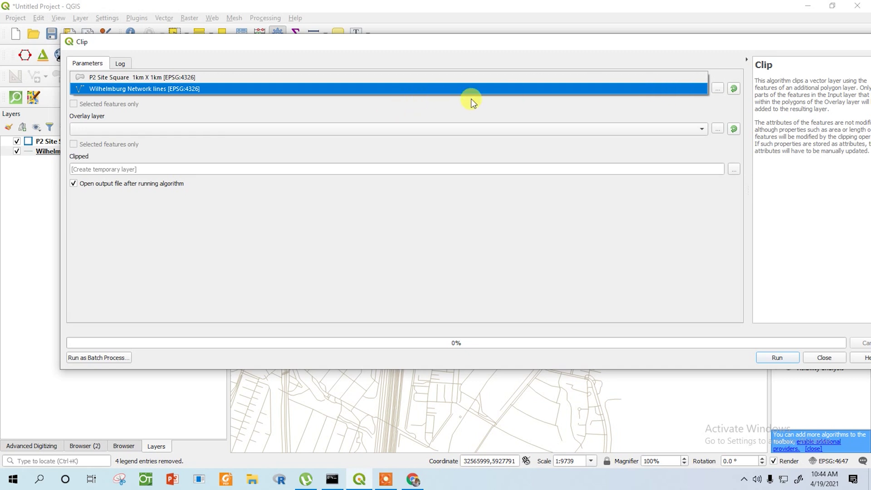
pyautogui.click(73, 105)
pyautogui.click(141, 129)
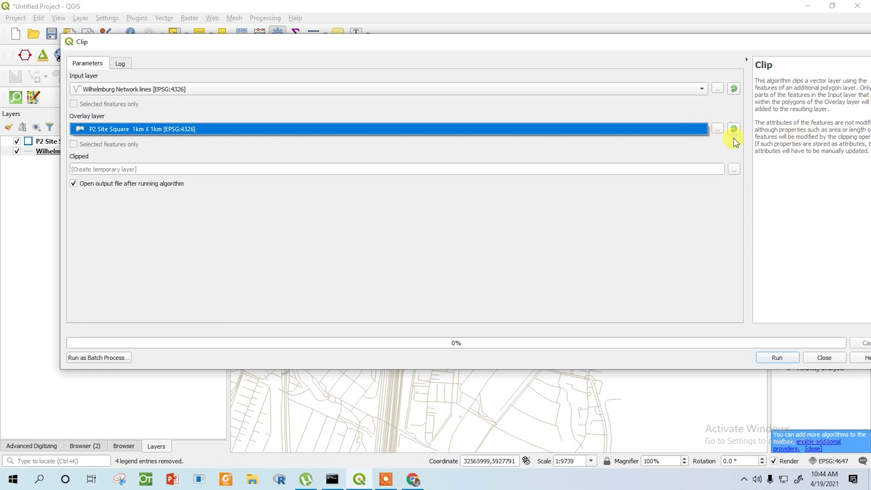
pyautogui.click(656, 132)
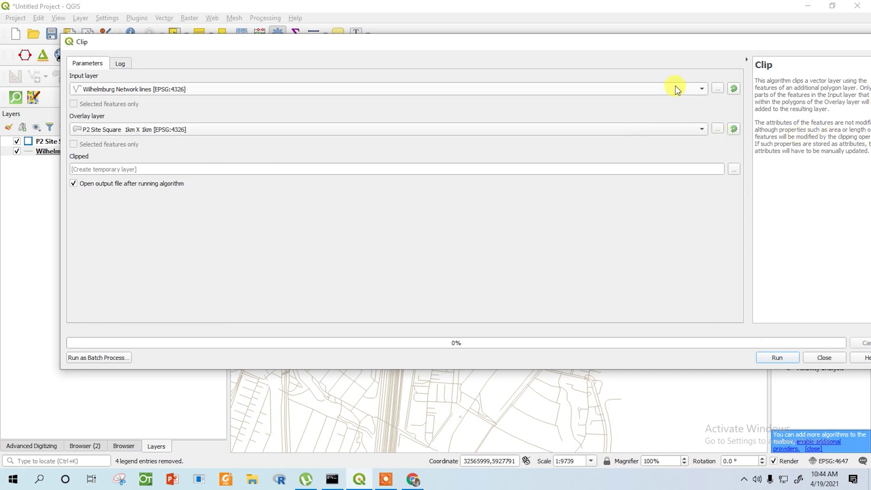
pyautogui.moveTo(658, 44); pyautogui.dragTo(571, 49)
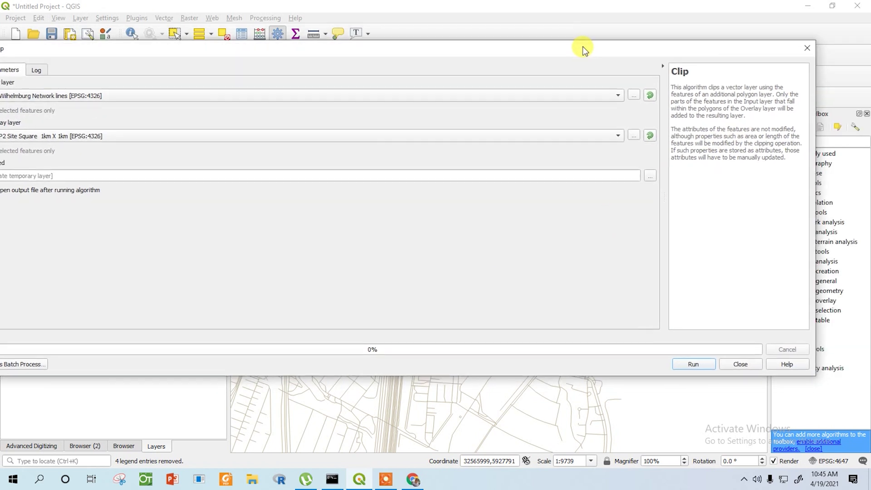
pyautogui.click(703, 367)
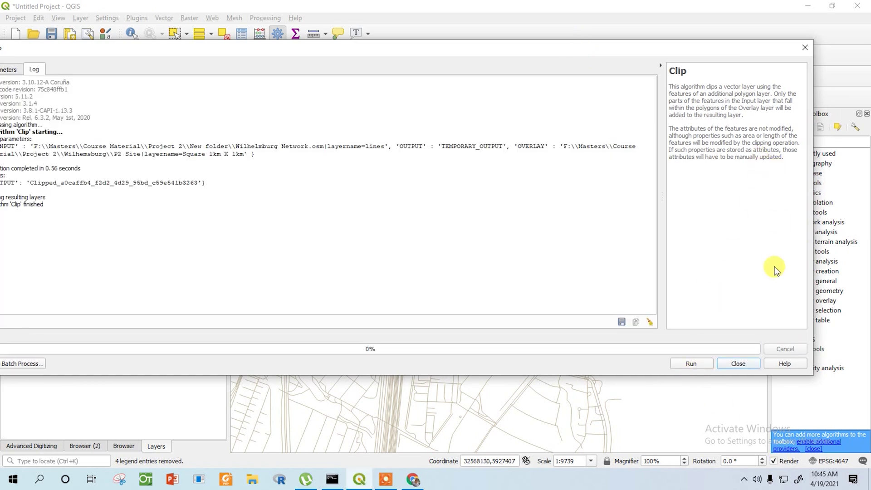
pyautogui.click(739, 364)
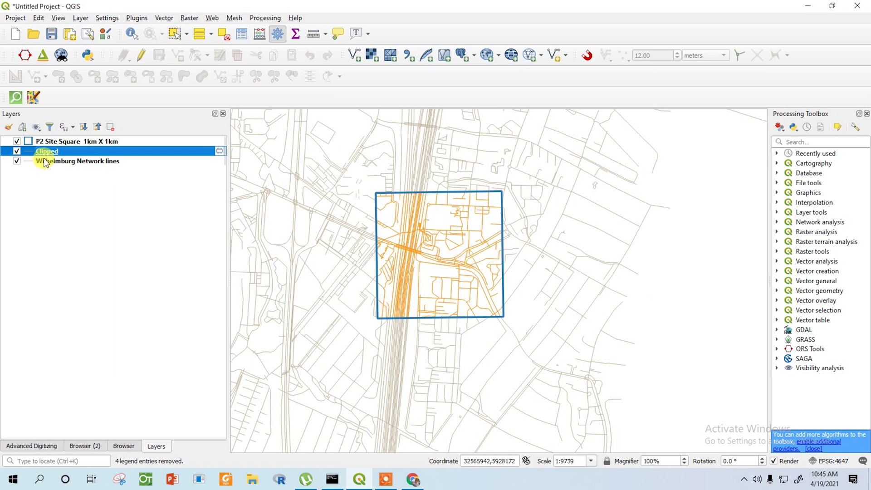
# Toggle the original Wilhelmburg Network lines off and on to compare them with the clip
pyautogui.click(17, 161)
pyautogui.click(17, 162)
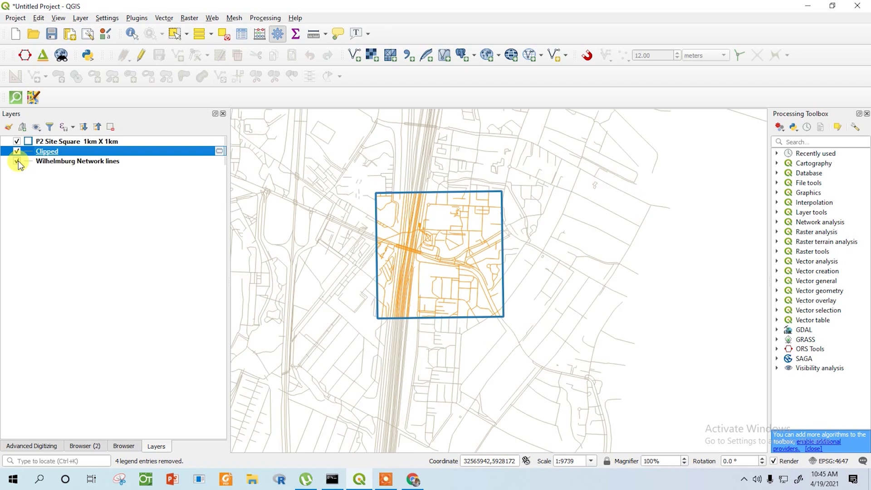
pyautogui.click(18, 161)
pyautogui.click(17, 161)
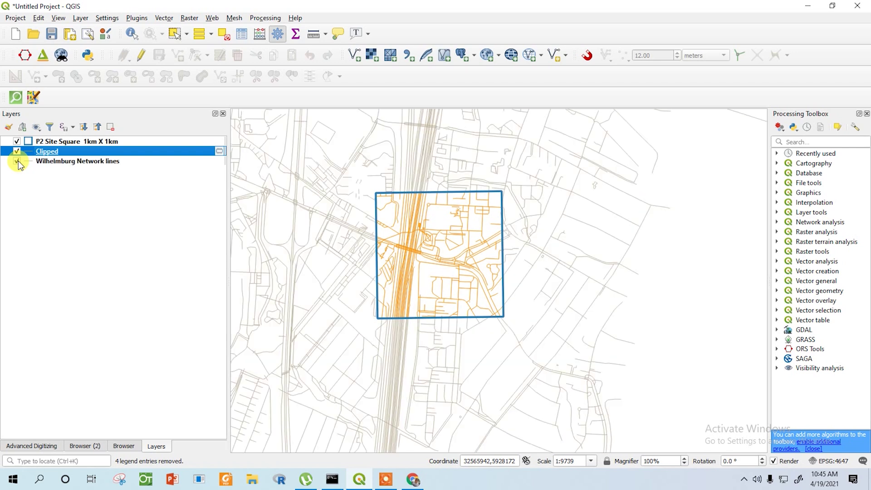
# Remove the Wilhelmburg Network lines layer, then briefly hide and reshow the Clipped layer
pyautogui.click(85, 164)
pyautogui.rightClick(85, 164)
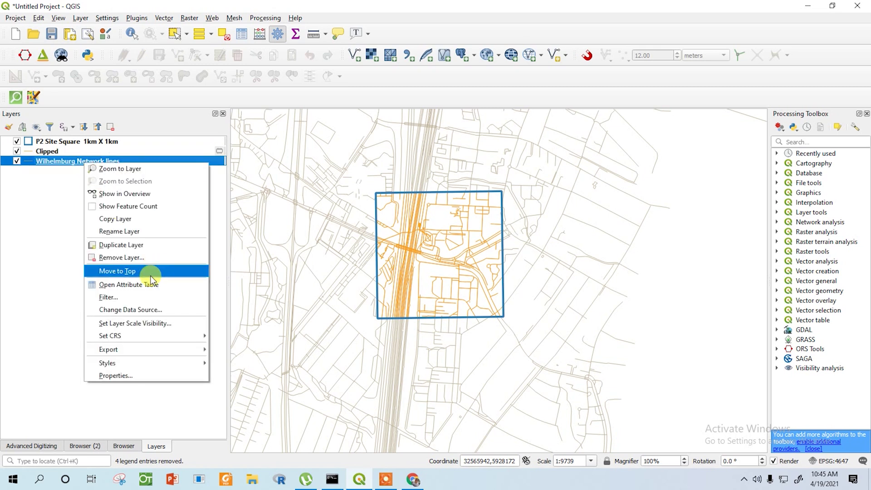
pyautogui.click(138, 262)
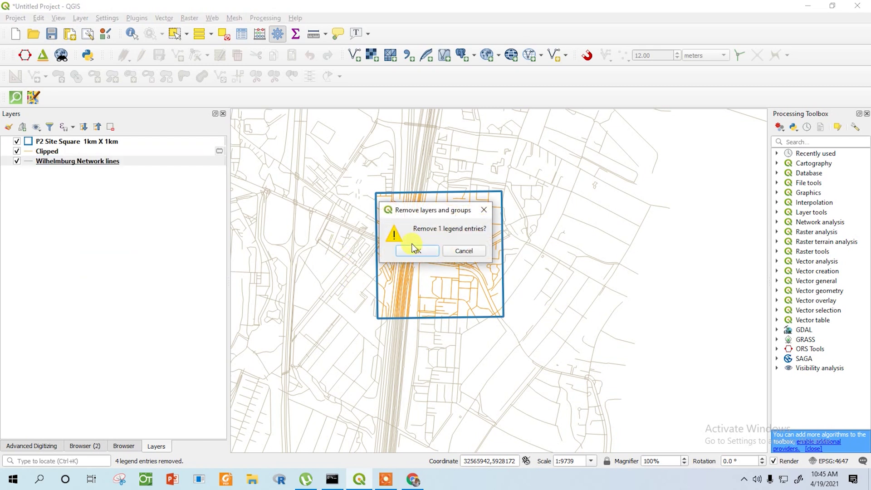
pyautogui.click(419, 251)
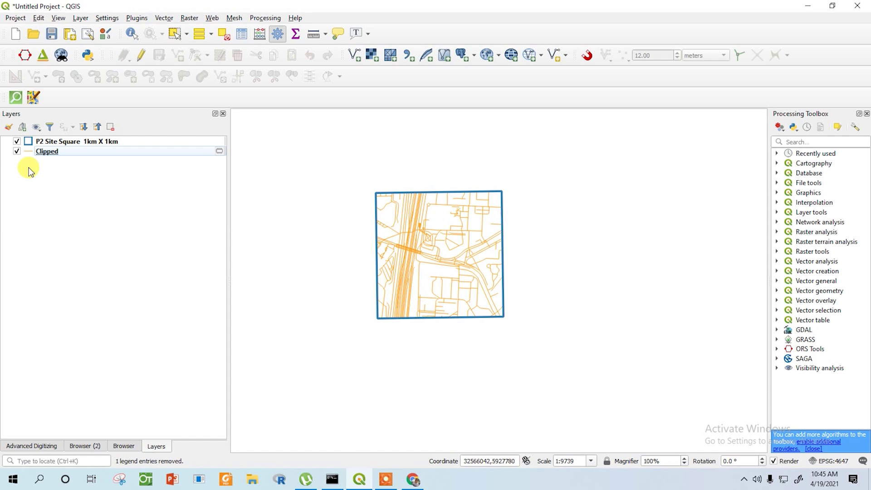
pyautogui.press('space')
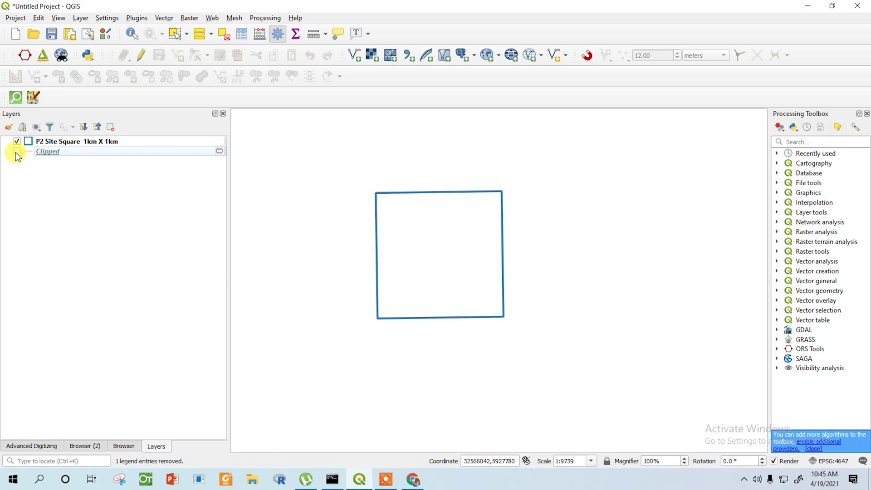
pyautogui.click(15, 152)
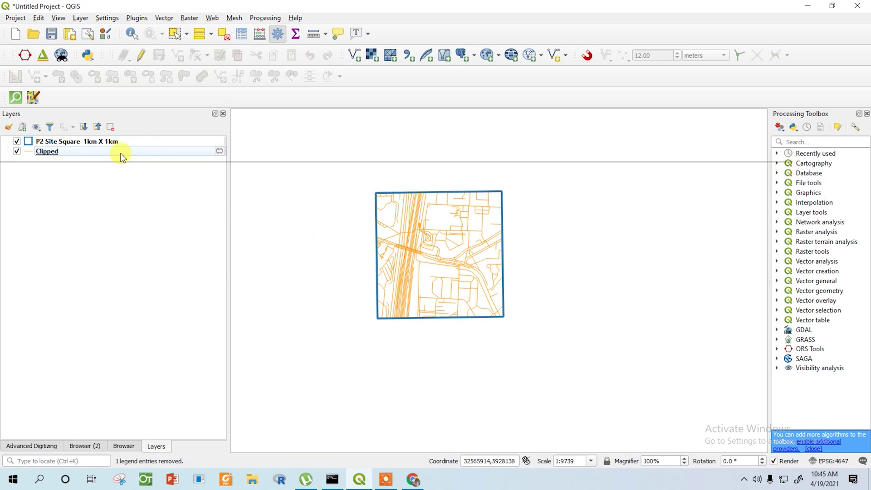
# Make the Clipped layer permanent, saving it to the New folder inside Project 2
pyautogui.rightClick(187, 152)
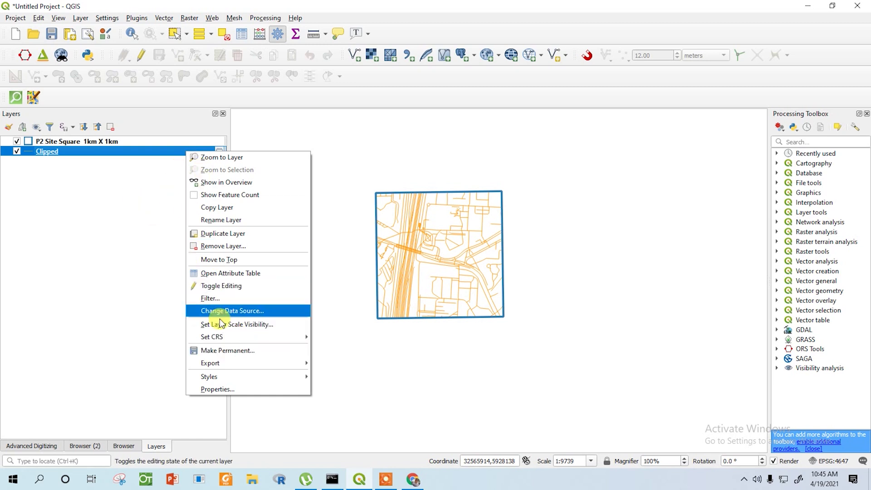
pyautogui.click(232, 351)
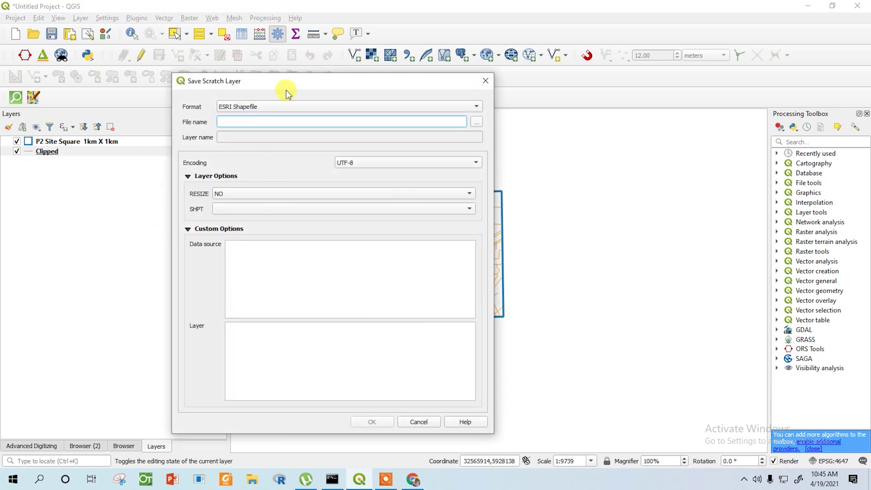
pyautogui.moveTo(286, 90); pyautogui.dragTo(429, 85)
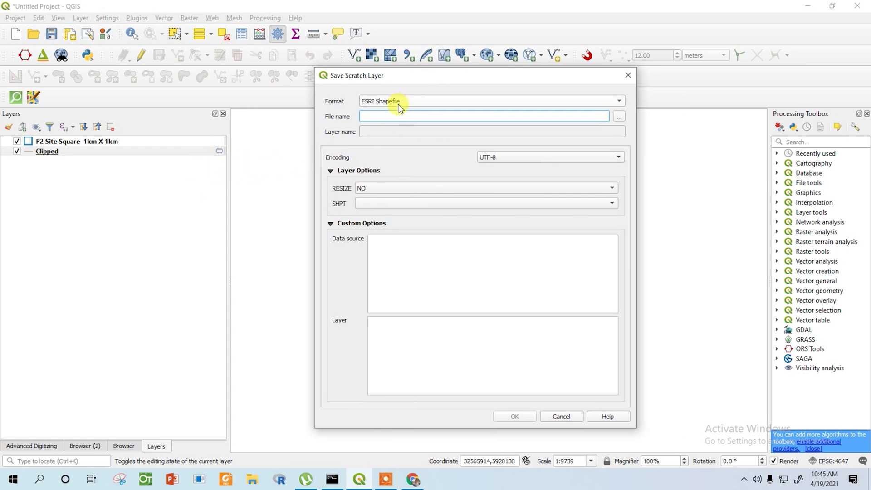
pyautogui.click(620, 117)
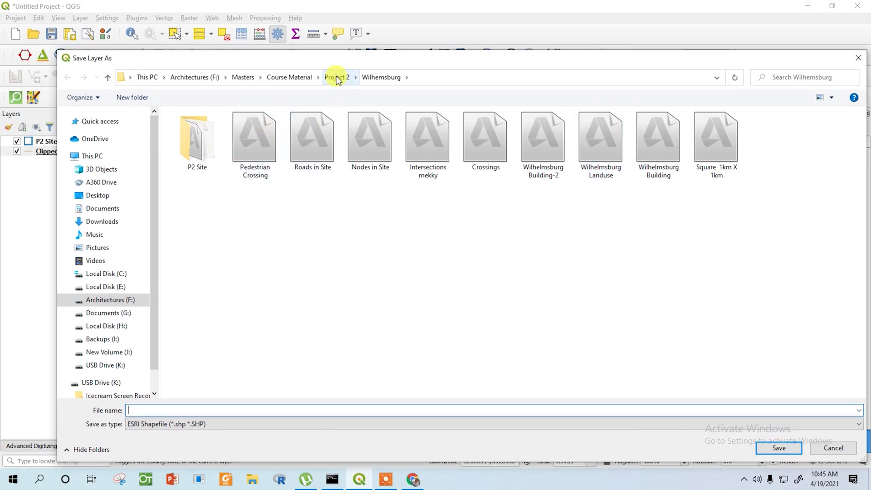
pyautogui.click(336, 77)
pyautogui.click(252, 143)
pyautogui.doubleClick(252, 144)
# Name the shapefile Circulation Network, copy that name, and save
pyautogui.click(230, 409)
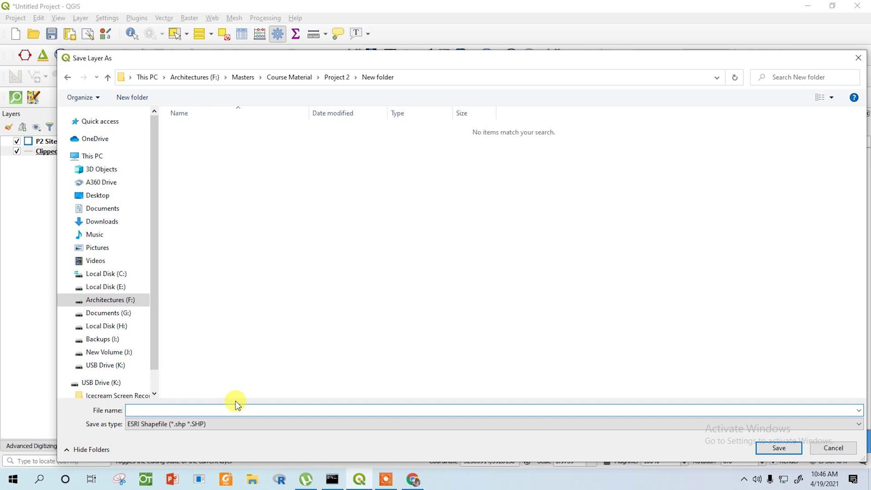
pyautogui.write('Ne')
pyautogui.moveTo(185, 405); pyautogui.dragTo(127, 410)
pyautogui.click(157, 410)
pyautogui.doubleClick(156, 410)
pyautogui.write('For')
pyautogui.write('S')
pyautogui.write('Cir')
pyautogui.write('culation')
pyautogui.moveTo(211, 410); pyautogui.dragTo(73, 414)
pyautogui.press('BackSpace')
pyautogui.hotkey('ctrl', 'c')
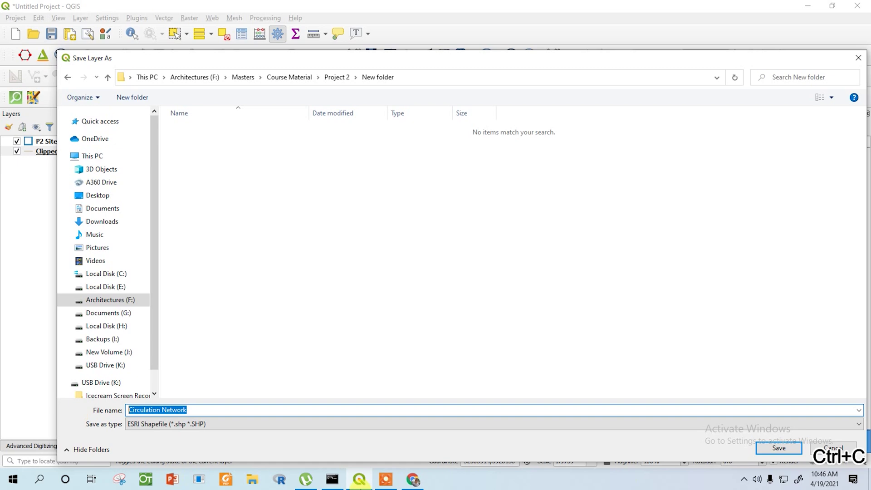
pyautogui.click(796, 452)
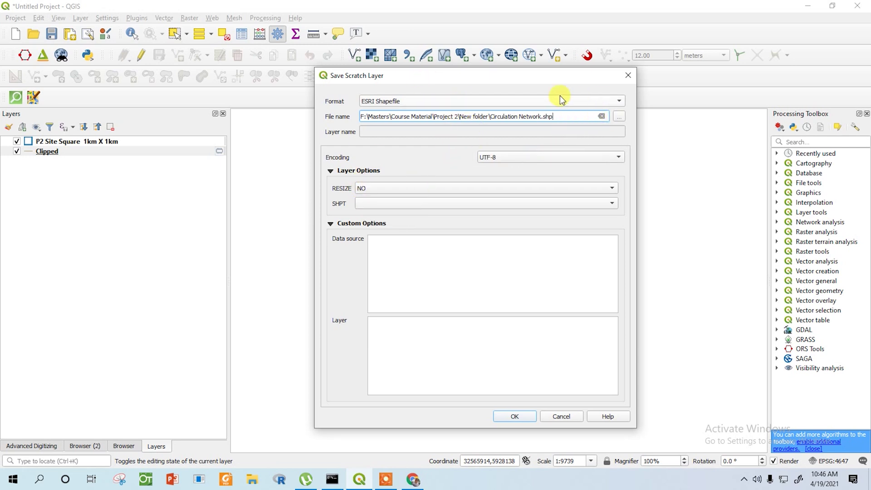
# Confirm the permanent save and rename the Clipped layer to Circulation Network
pyautogui.click(515, 416)
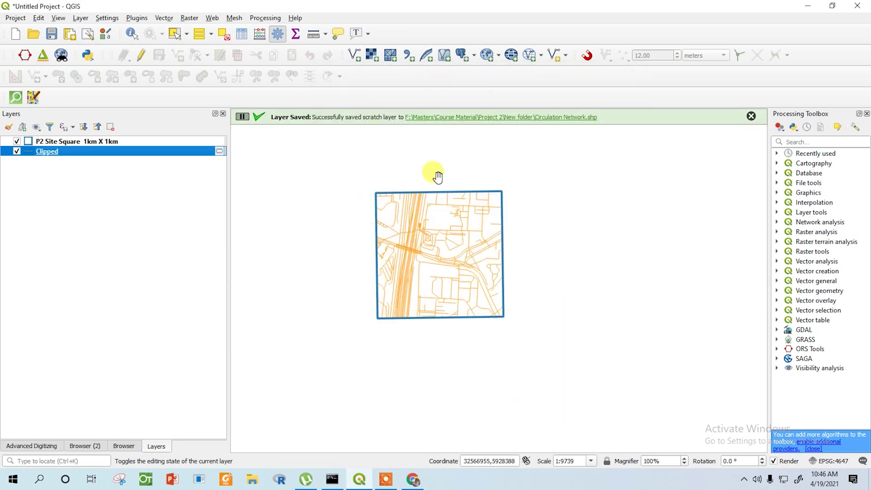
pyautogui.rightClick(65, 150)
pyautogui.click(118, 216)
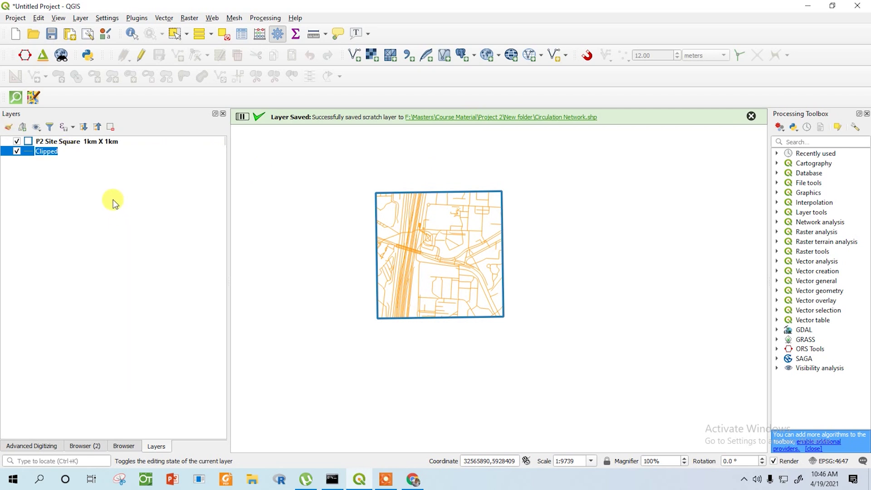
pyautogui.hotkey('ctrl', 'v')
pyautogui.press('Return')
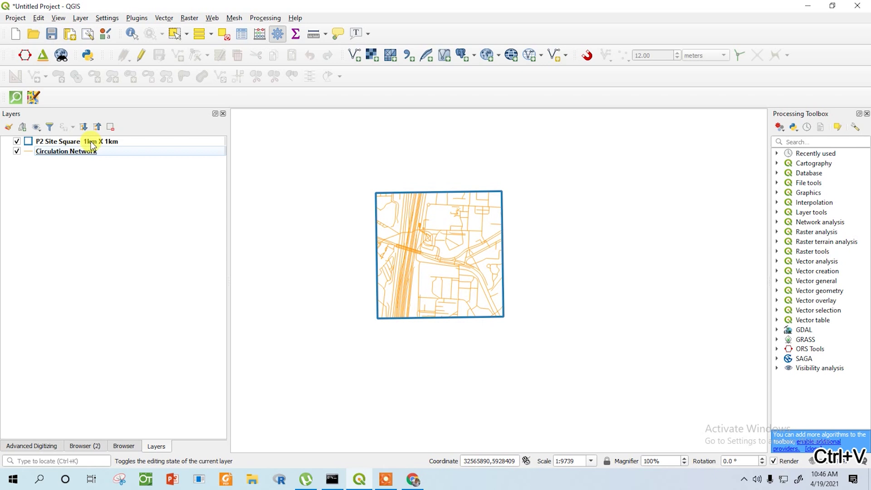
pyautogui.scroll(1, 448, 253)
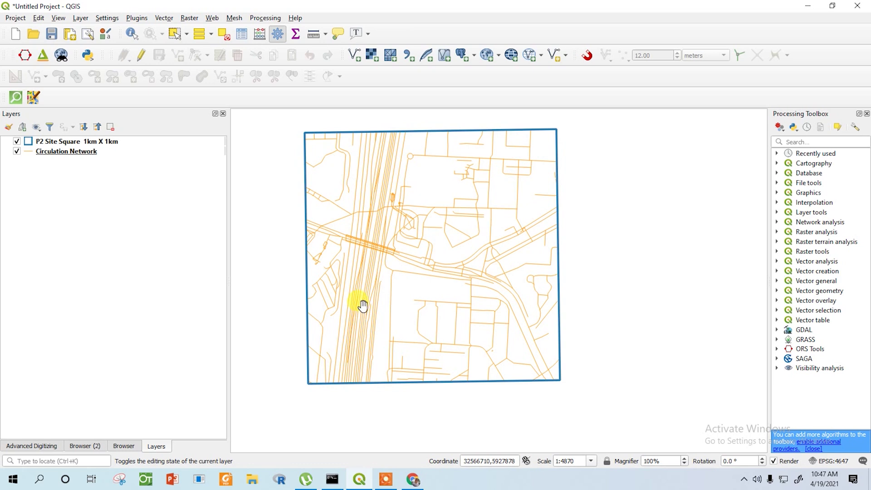
pyautogui.click(106, 156)
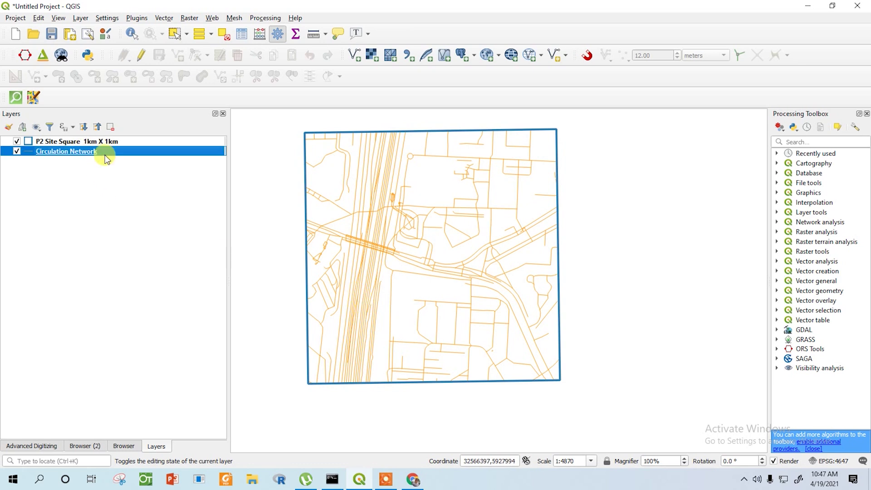
pyautogui.rightClick(106, 159)
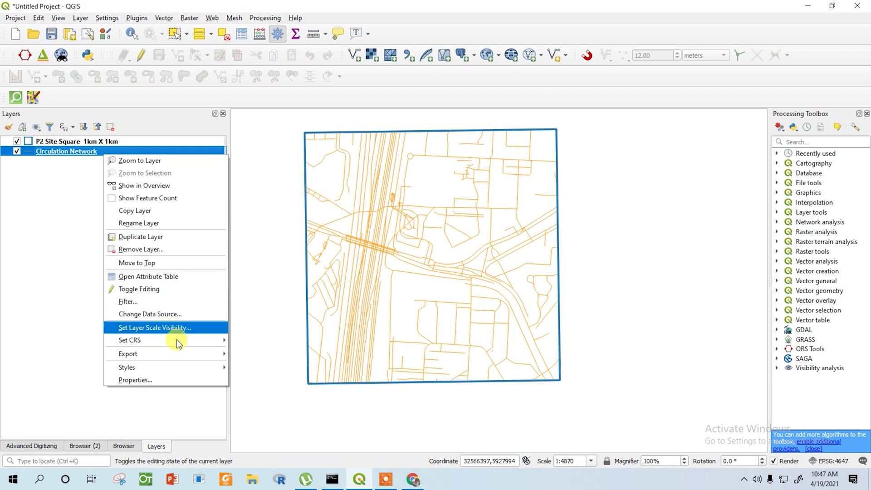
# In Circulation Network's properties, try Categorized symbology, then close the window without changes
pyautogui.click(181, 379)
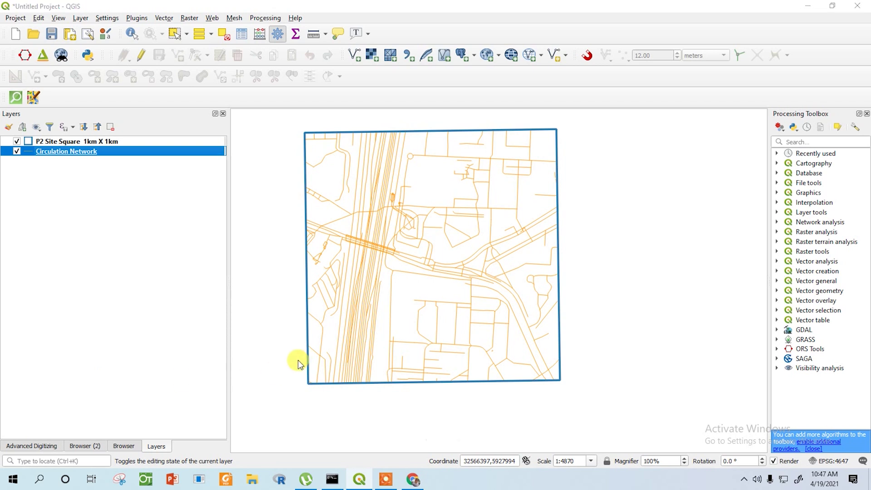
pyautogui.moveTo(200, 84); pyautogui.dragTo(192, 23)
pyautogui.click(226, 50)
pyautogui.click(223, 55)
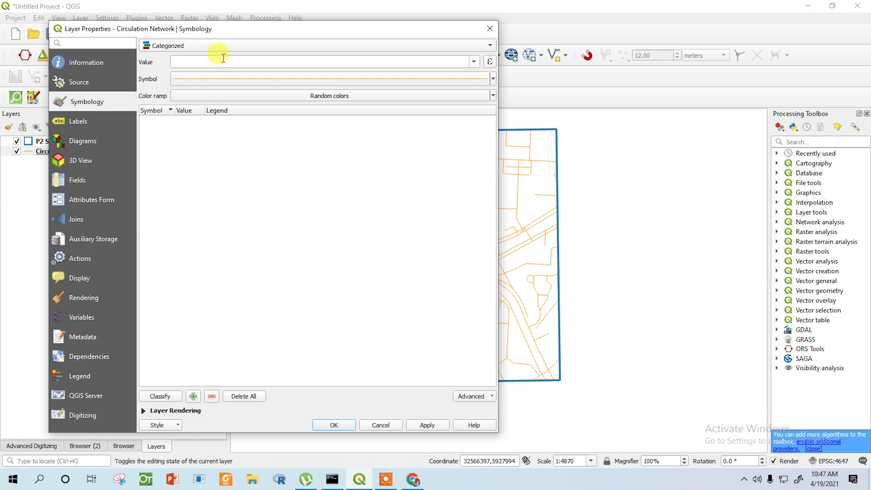
pyautogui.click(474, 62)
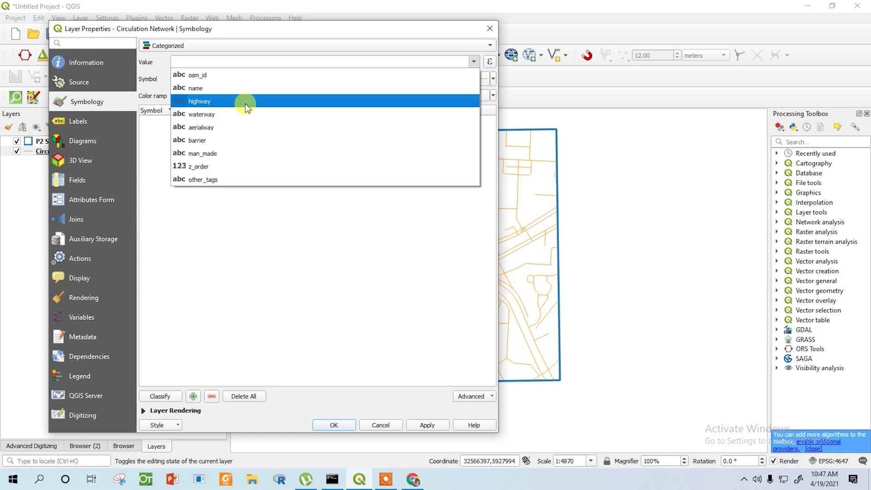
pyautogui.click(489, 30)
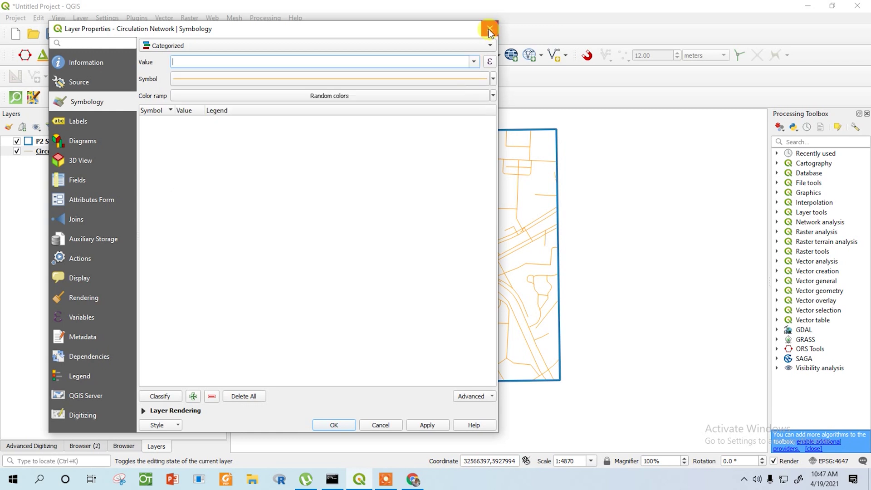
pyautogui.click(489, 30)
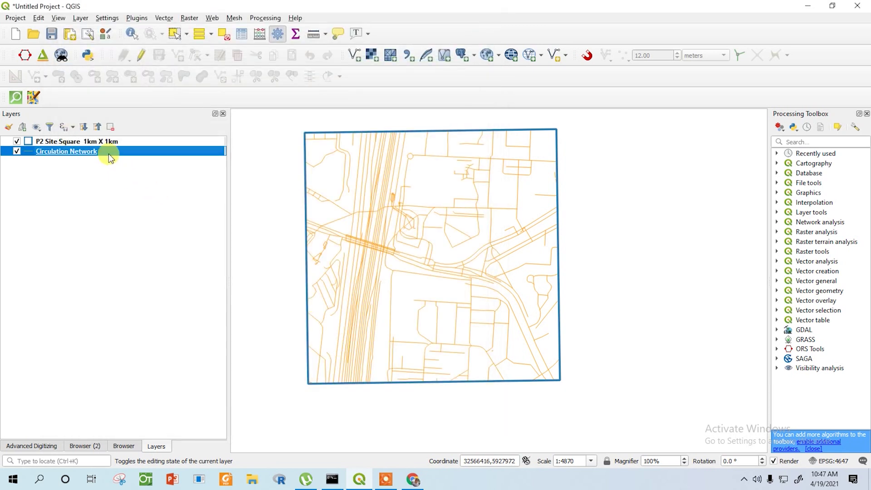
pyautogui.rightClick(97, 154)
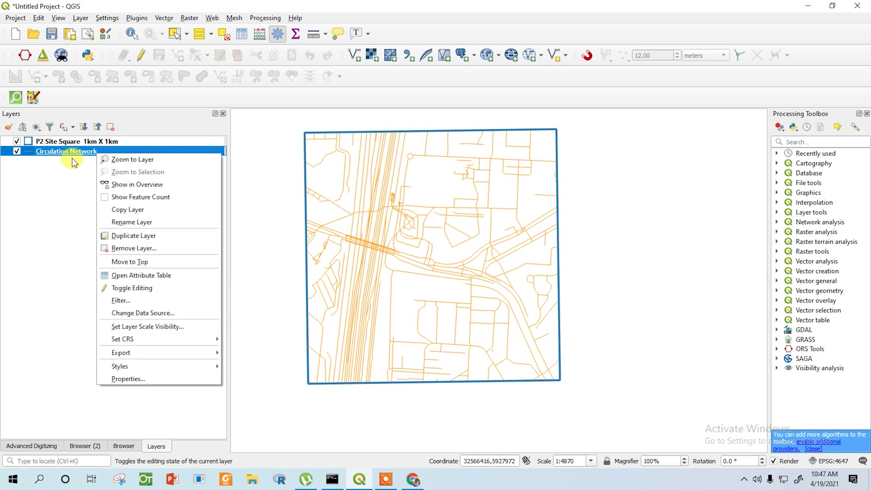
pyautogui.click(150, 274)
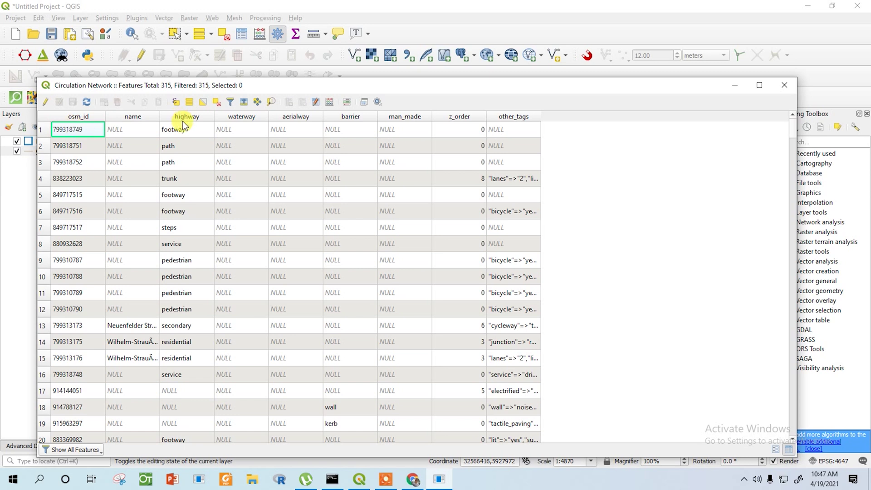
pyautogui.scroll(-1, 187, 139)
pyautogui.scroll(-11, 187, 139)
pyautogui.scroll(-6, 190, 302)
pyautogui.scroll(17, 190, 234)
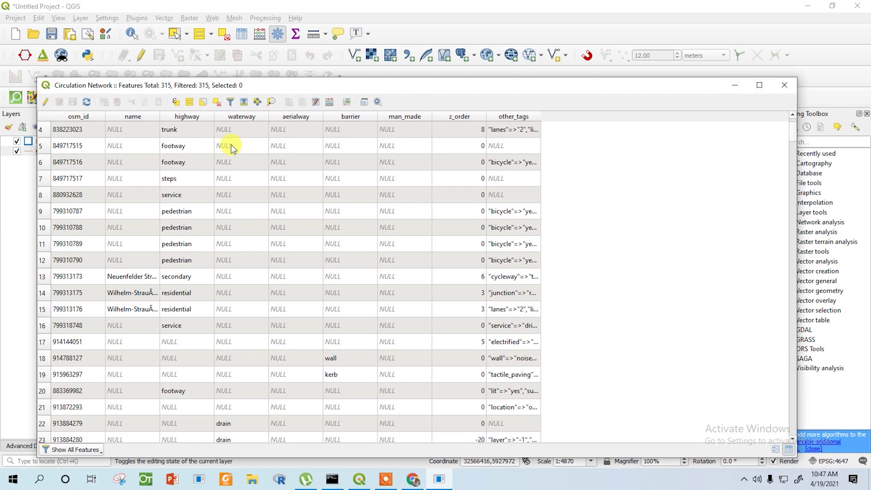
pyautogui.scroll(1, 200, 139)
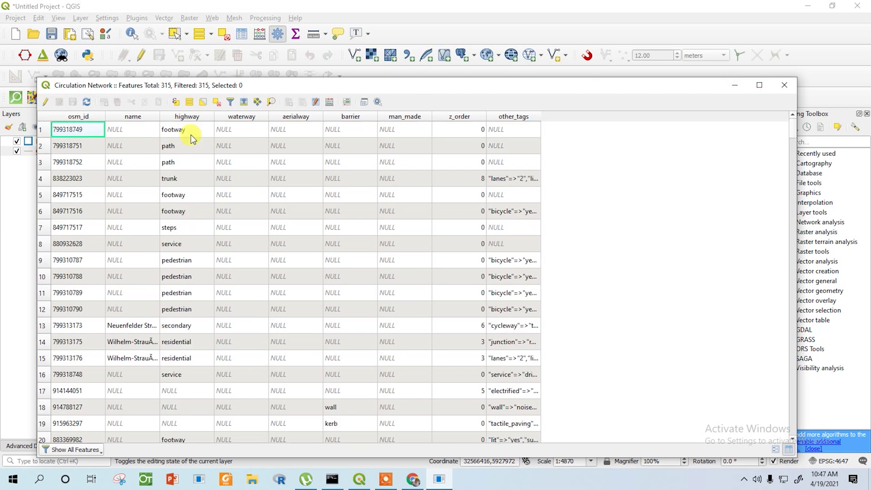
pyautogui.click(785, 86)
# Set Circulation Network's symbology to Categorized by the highway field and start classifying
pyautogui.rightClick(84, 152)
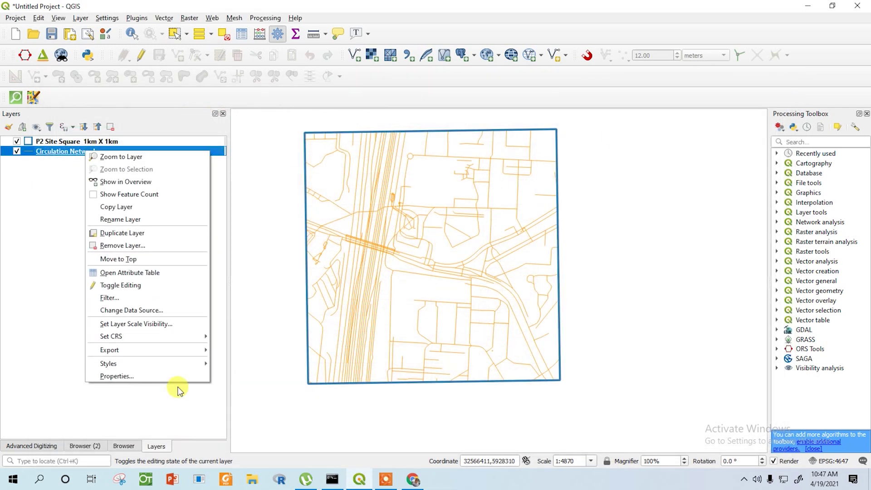
pyautogui.click(154, 376)
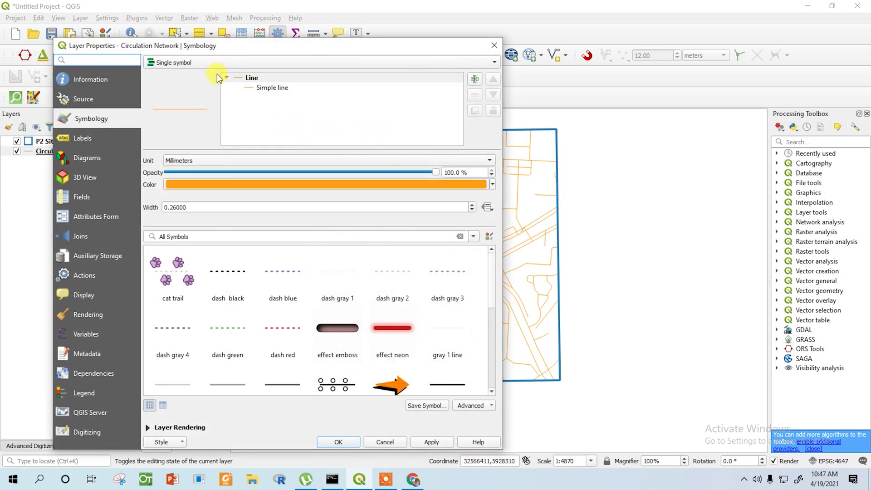
pyautogui.click(214, 68)
pyautogui.click(203, 78)
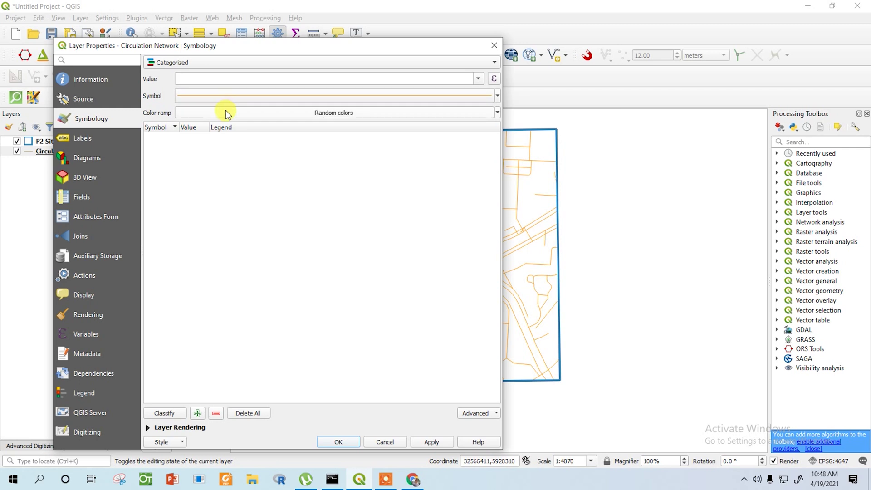
pyautogui.click(297, 94)
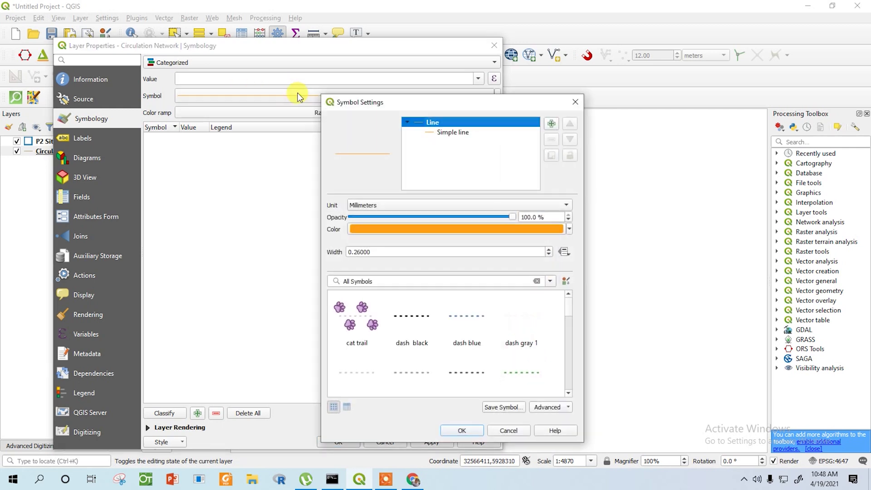
pyautogui.click(576, 100)
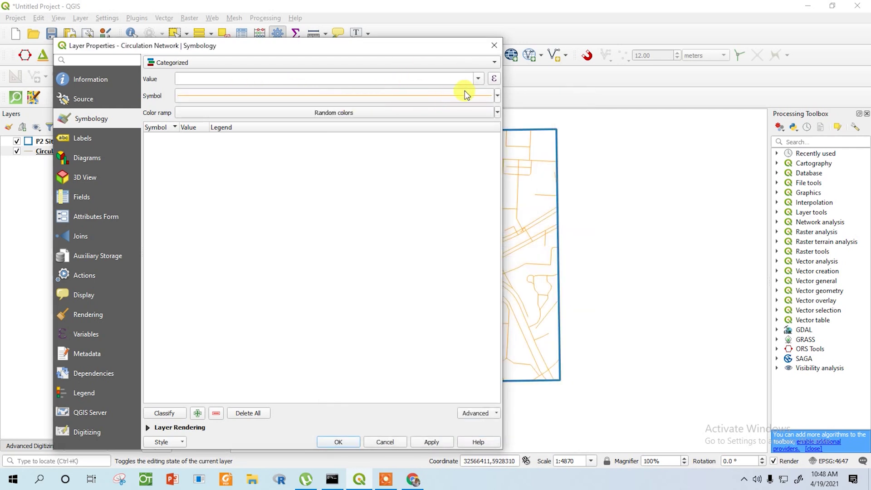
pyautogui.click(479, 78)
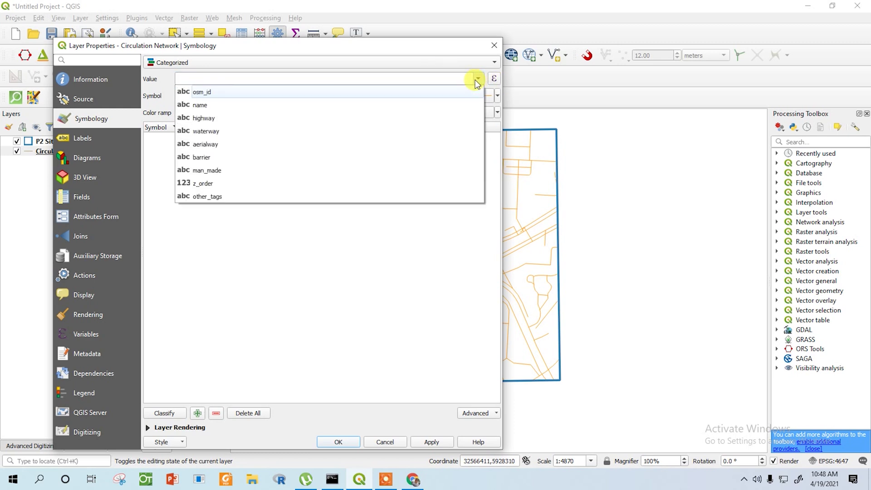
pyautogui.click(205, 120)
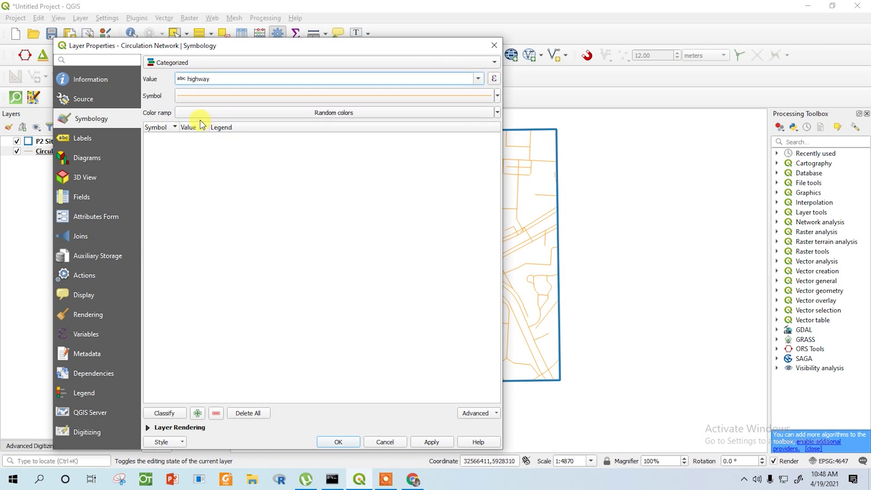
pyautogui.click(160, 412)
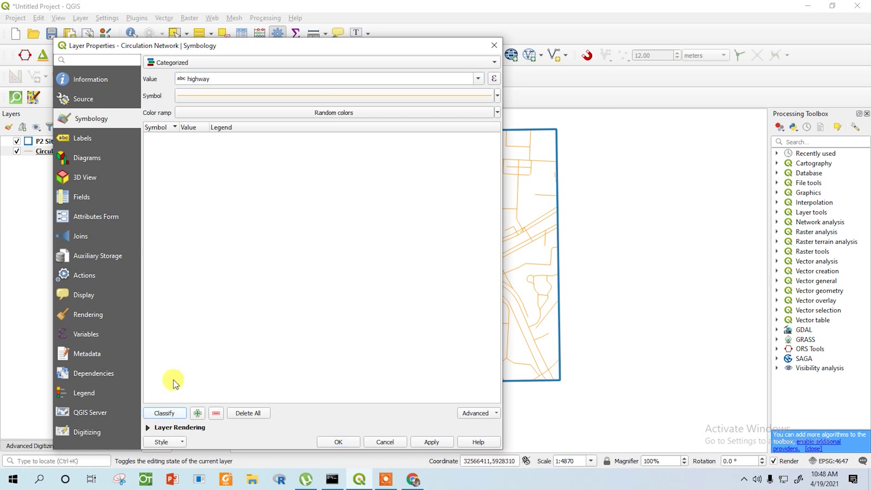
# Generate the highway categories and set the residential line width to 2
pyautogui.click(178, 413)
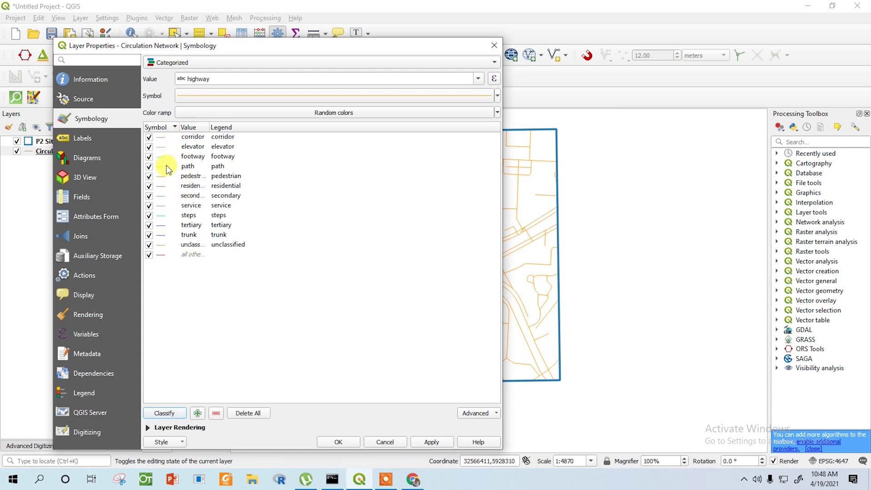
pyautogui.click(160, 138)
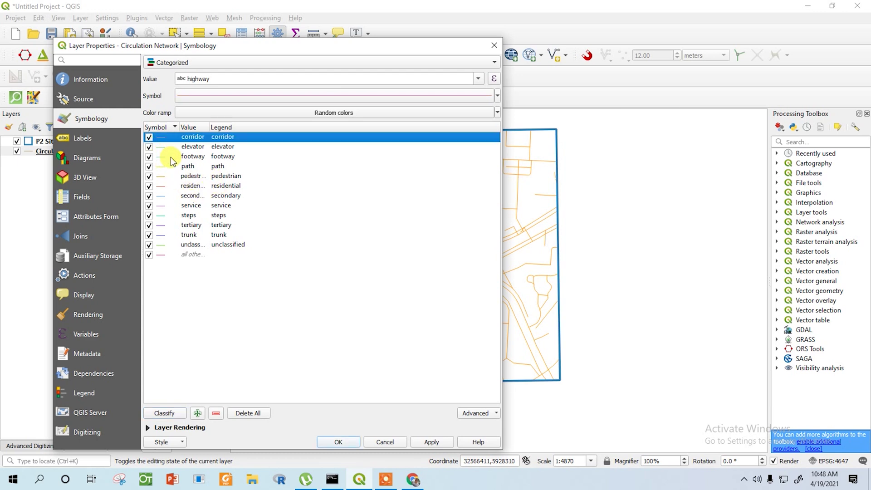
pyautogui.doubleClick(168, 187)
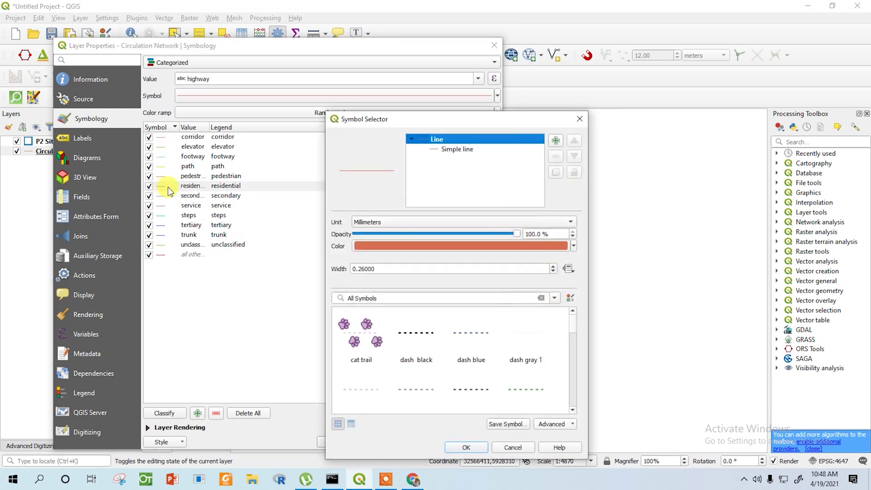
pyautogui.doubleClick(399, 269)
pyautogui.write('2')
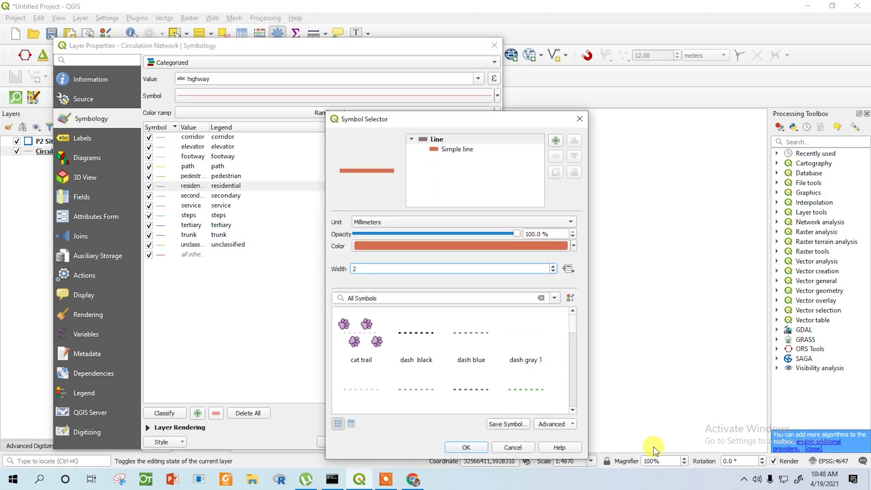
pyautogui.click(473, 448)
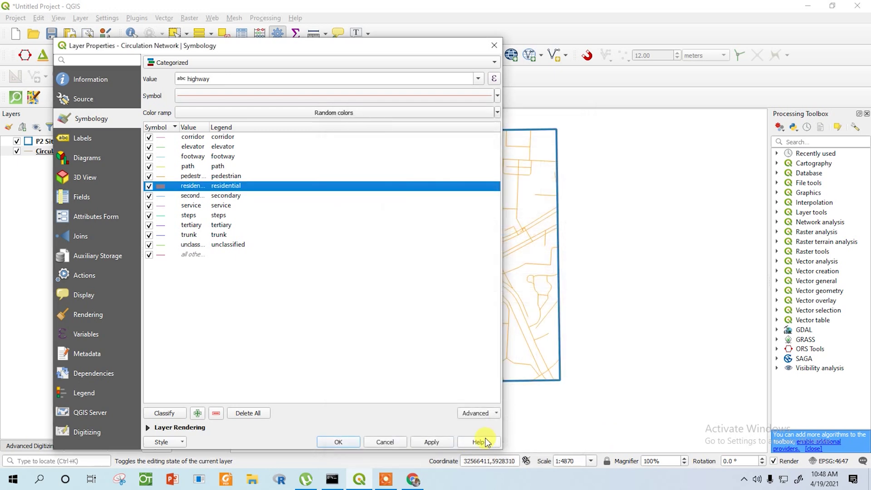
# Set the pedestrian category's line width to 0.5
pyautogui.click(166, 179)
pyautogui.doubleClick(168, 182)
pyautogui.moveTo(382, 268); pyautogui.dragTo(322, 272)
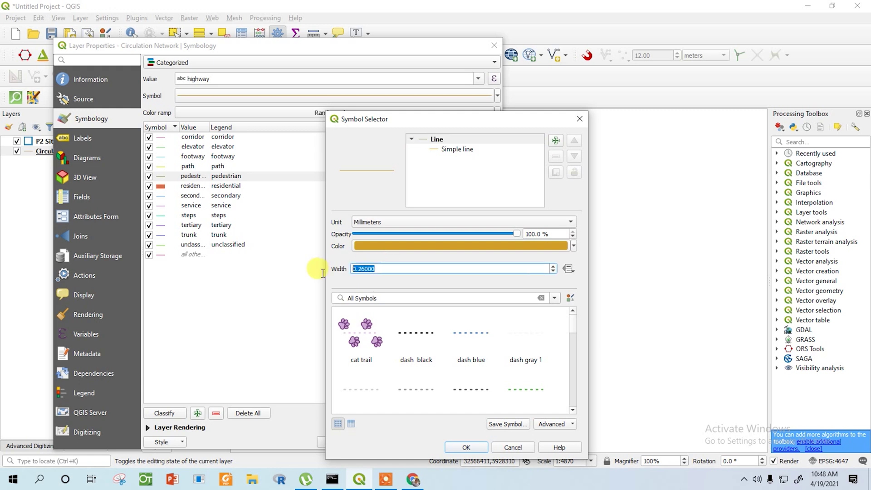
pyautogui.write('.5')
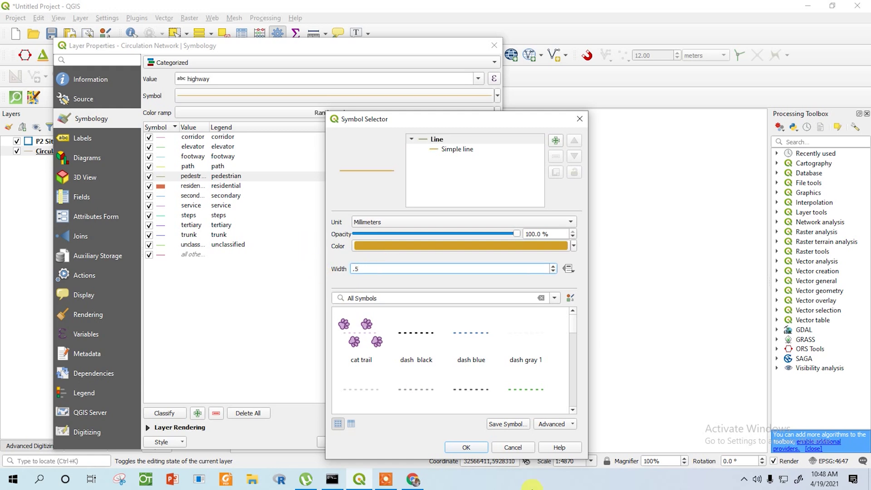
pyautogui.click(489, 445)
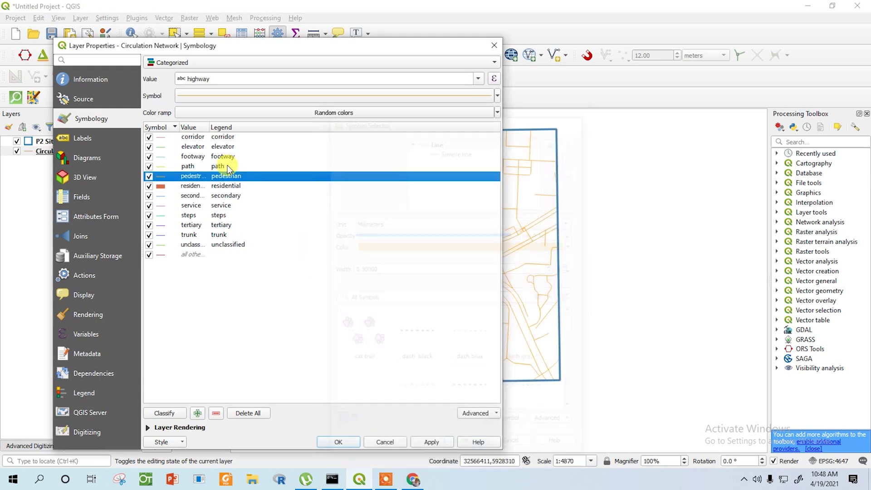
# Set the path, footway and elevator category line widths to 0.5
pyautogui.doubleClick(164, 166)
pyautogui.moveTo(386, 269); pyautogui.dragTo(305, 247)
pyautogui.write('.5')
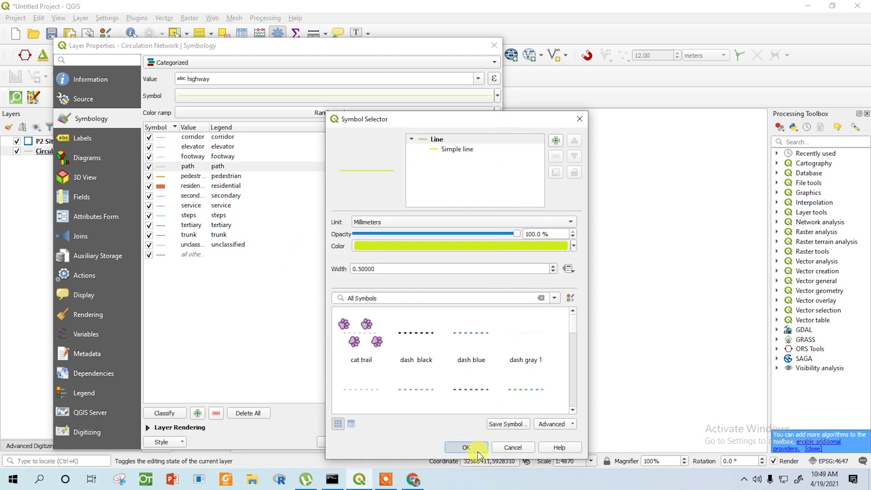
pyautogui.click(474, 448)
pyautogui.doubleClick(161, 156)
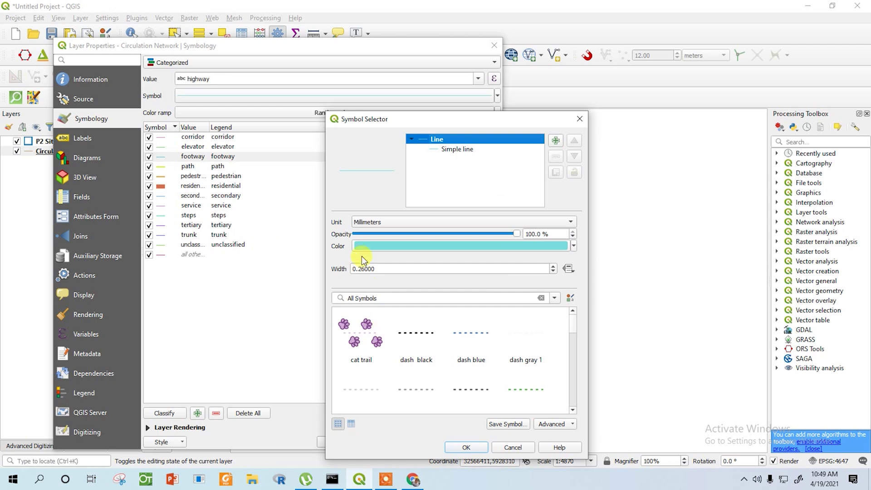
pyautogui.moveTo(377, 267); pyautogui.dragTo(326, 249)
pyautogui.write('.5')
pyautogui.click(467, 448)
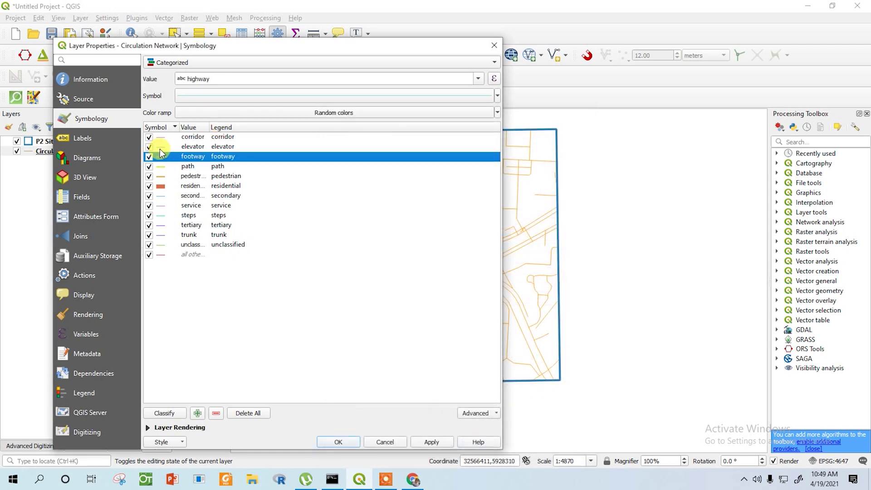
pyautogui.doubleClick(161, 148)
pyautogui.moveTo(378, 267); pyautogui.dragTo(334, 250)
pyautogui.write('.5')
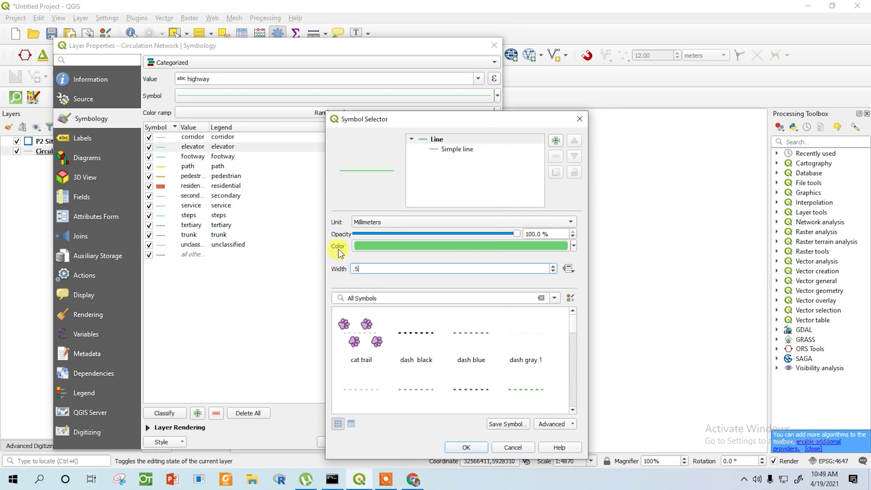
pyautogui.click(476, 448)
# Set the corridor line width to 0.5 and the secondary line width to 1
pyautogui.doubleClick(161, 137)
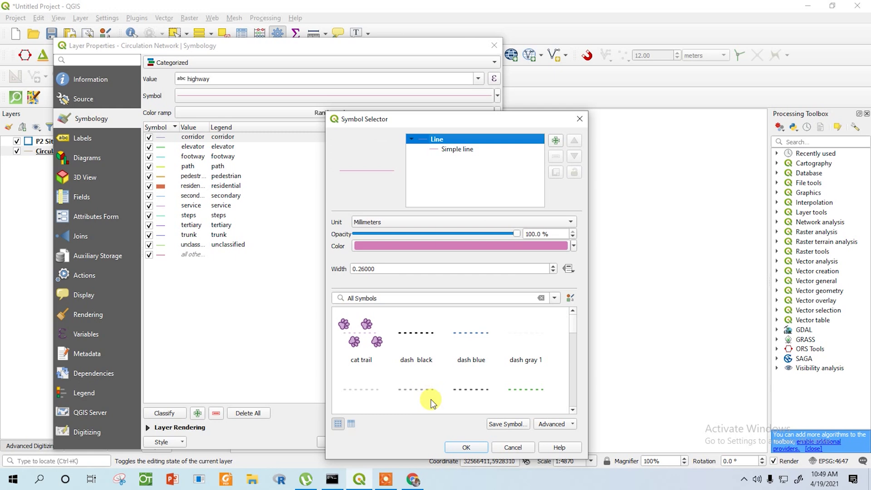
pyautogui.click(356, 268)
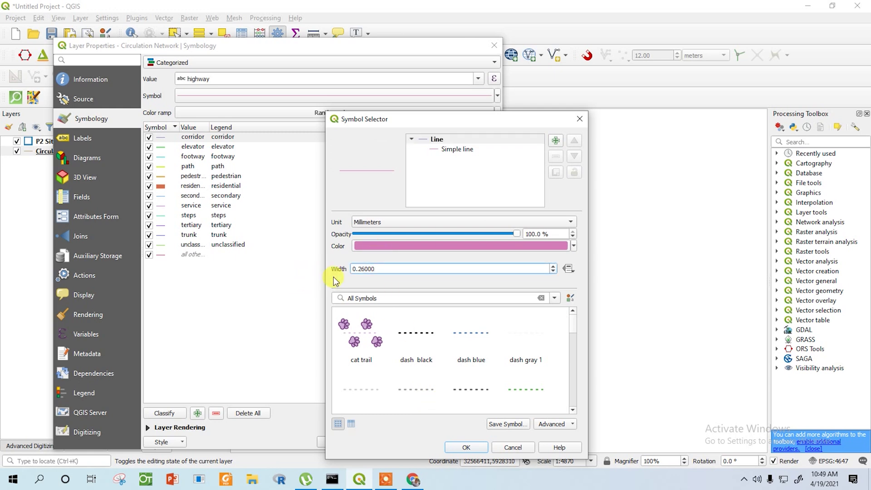
pyautogui.click(378, 269)
pyautogui.hotkey('ctrl', 'a')
pyautogui.write('.5')
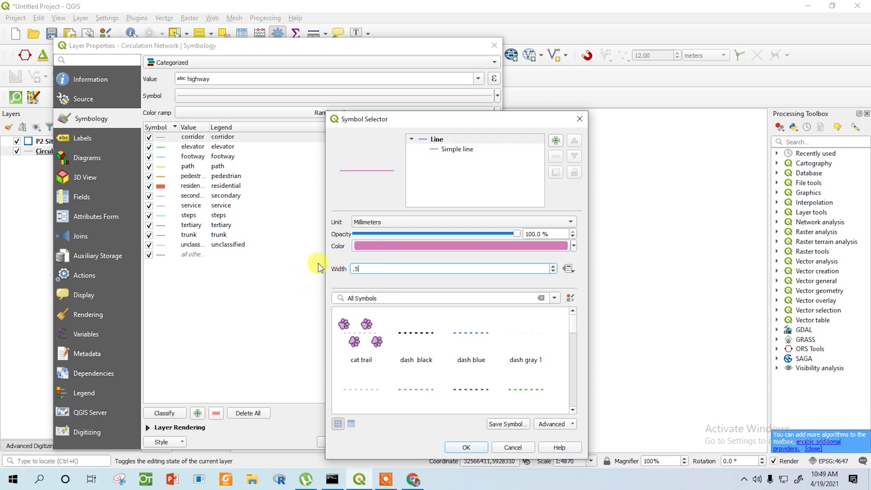
pyautogui.click(477, 447)
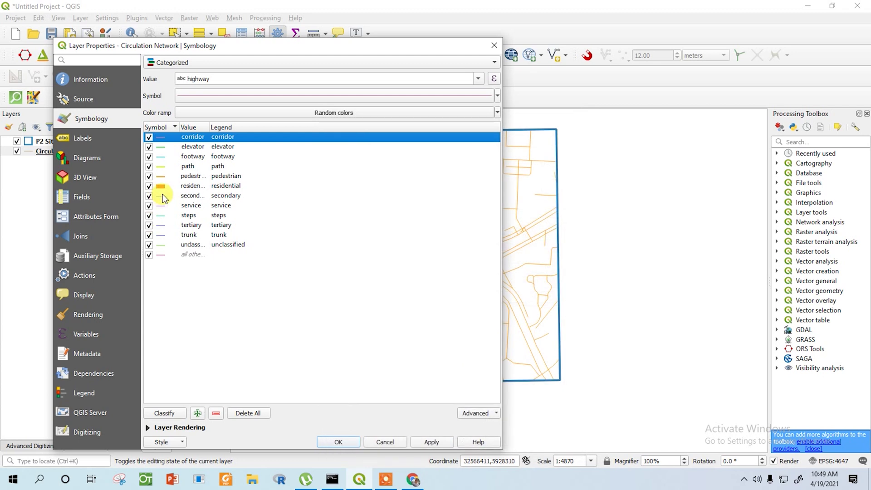
pyautogui.doubleClick(163, 195)
pyautogui.doubleClick(365, 268)
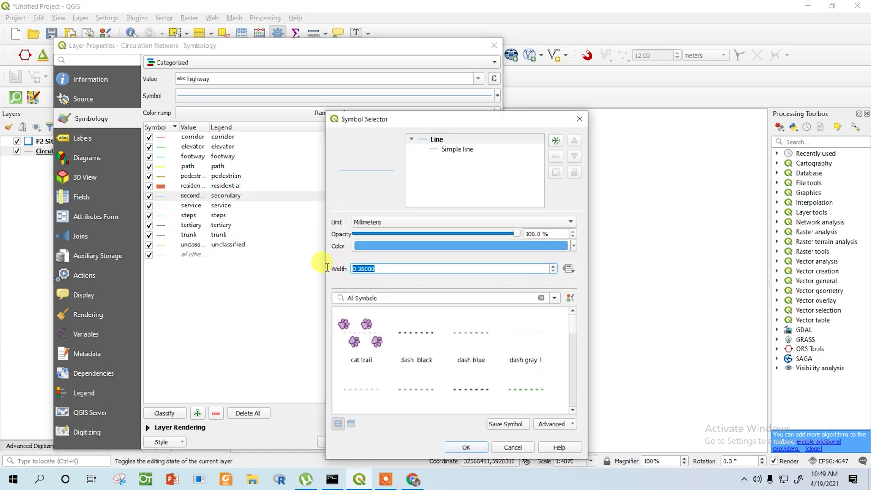
pyautogui.write('1')
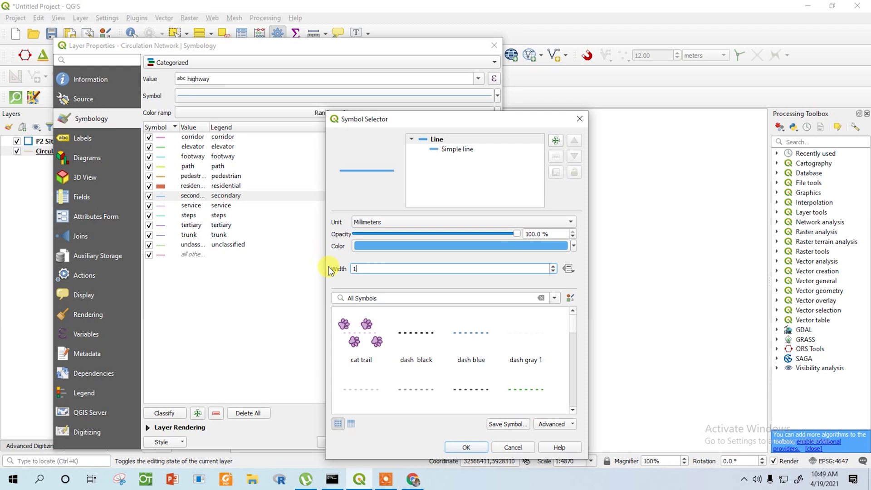
pyautogui.click(483, 446)
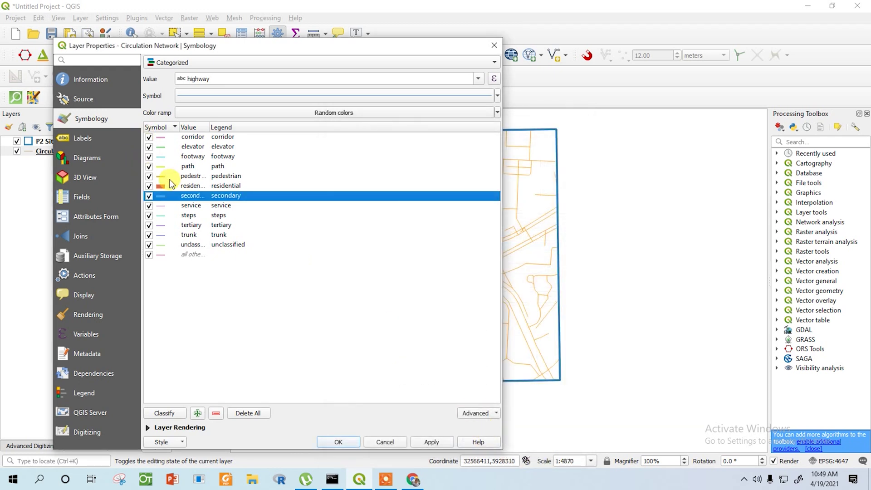
# Set service, steps and tertiary widths to 0.5, then apply and close the properties
pyautogui.click(173, 210)
pyautogui.doubleClick(162, 205)
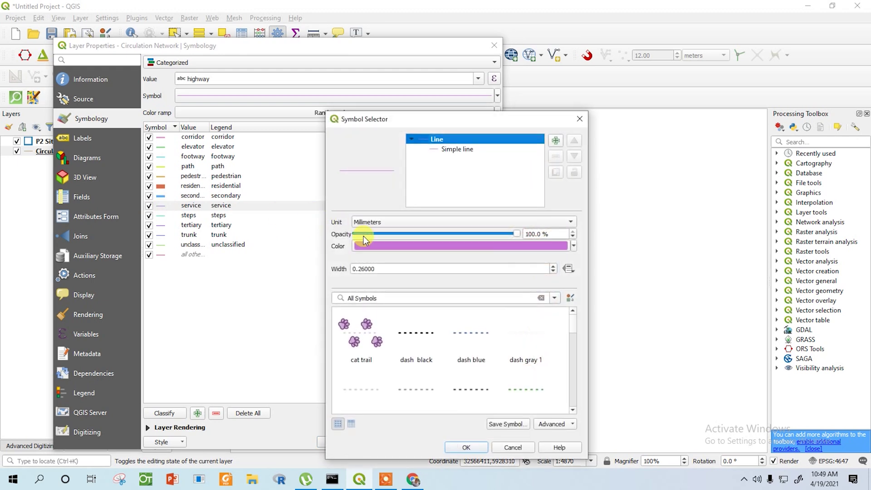
pyautogui.moveTo(372, 268); pyautogui.dragTo(320, 245)
pyautogui.write('.5')
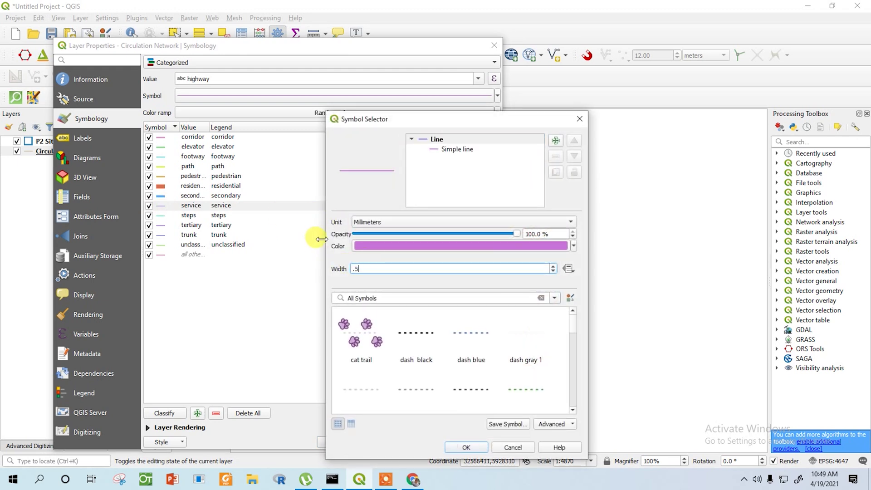
pyautogui.write('1')
pyautogui.click(466, 448)
pyautogui.doubleClick(163, 214)
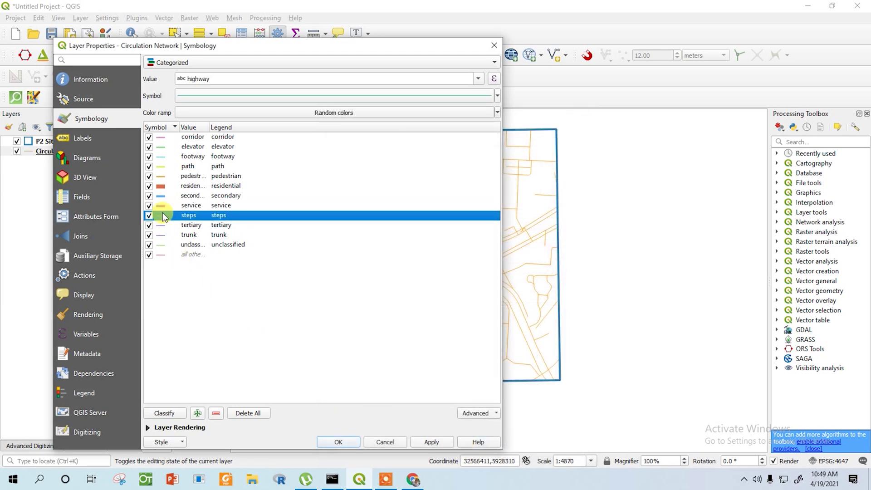
pyautogui.moveTo(390, 269); pyautogui.dragTo(320, 268)
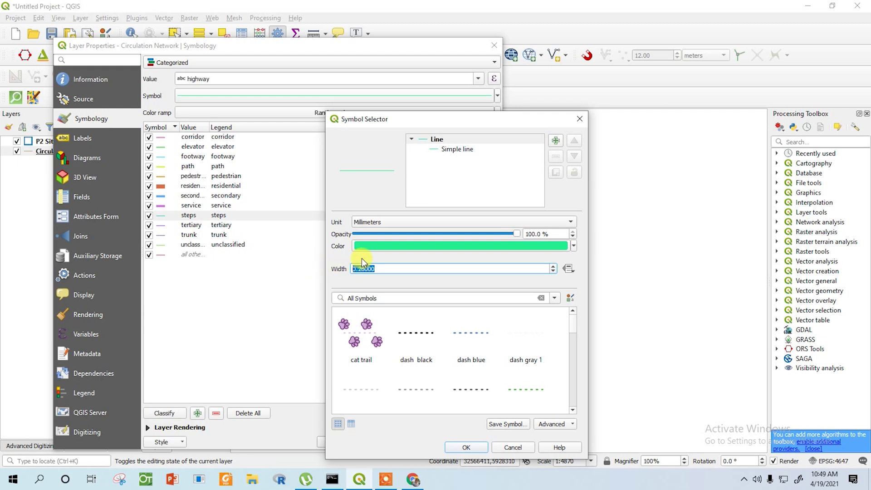
pyautogui.write('.5')
pyautogui.click(480, 450)
pyautogui.doubleClick(168, 225)
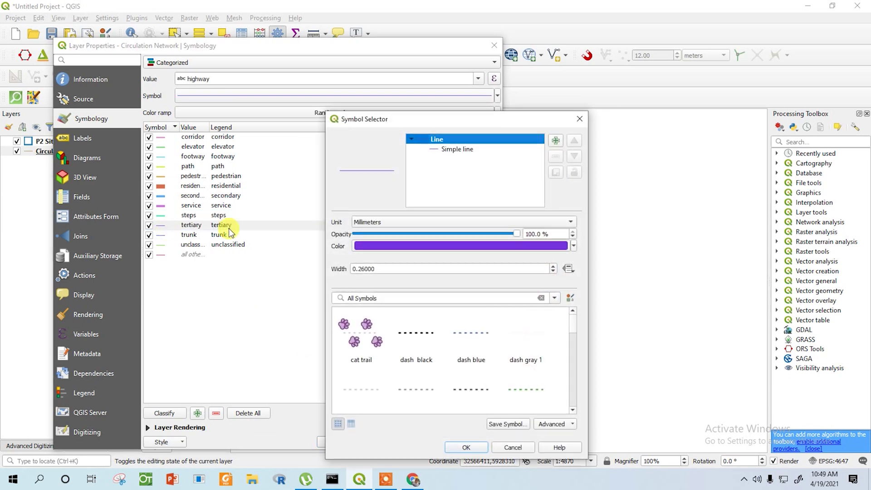
pyautogui.doubleClick(366, 269)
pyautogui.write('.5')
pyautogui.click(463, 449)
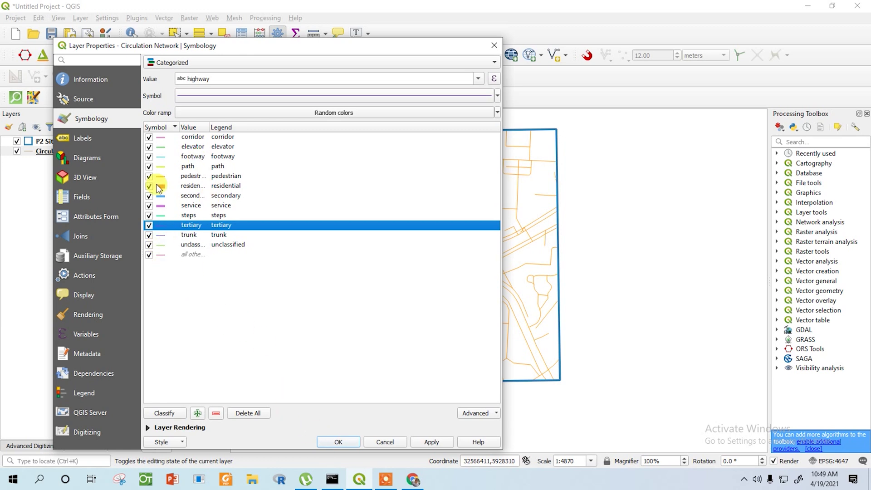
pyautogui.click(430, 443)
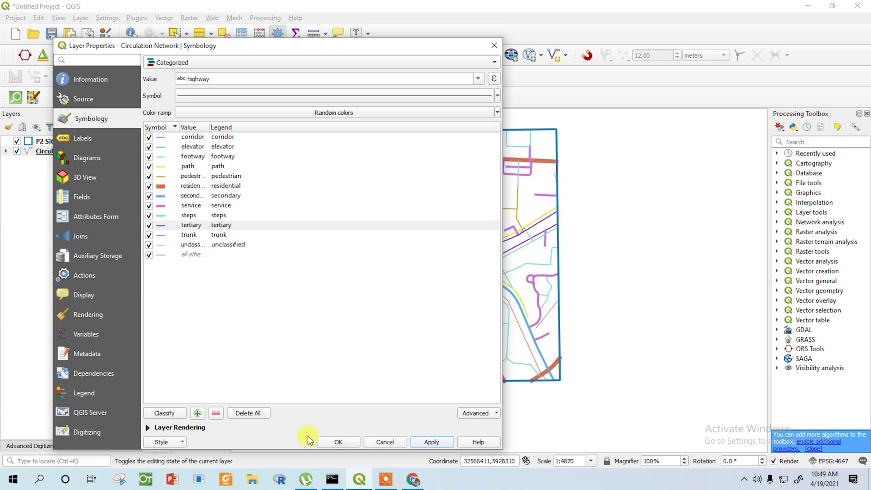
pyautogui.click(351, 441)
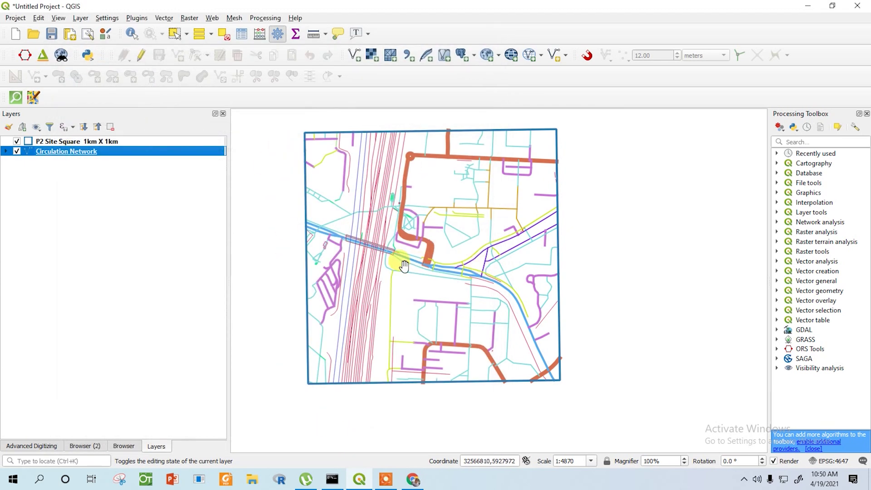
pyautogui.scroll(1, 381, 258)
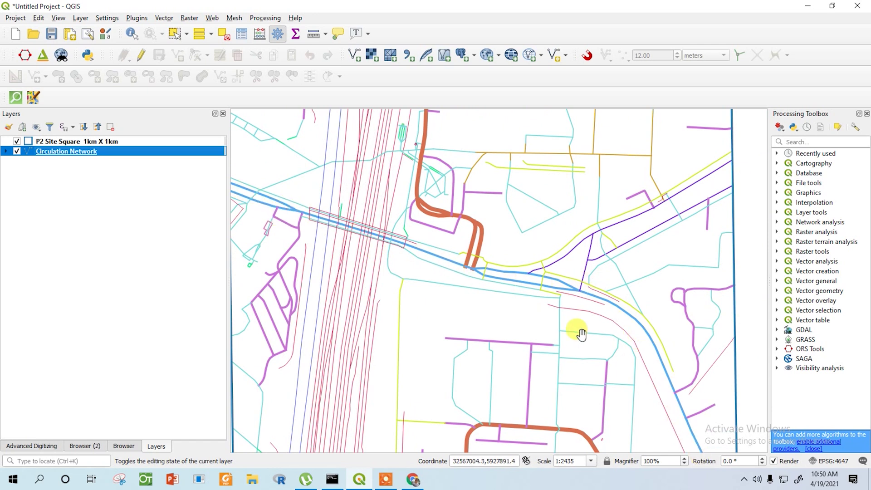
pyautogui.scroll(-1, 399, 252)
pyautogui.scroll(1, 398, 256)
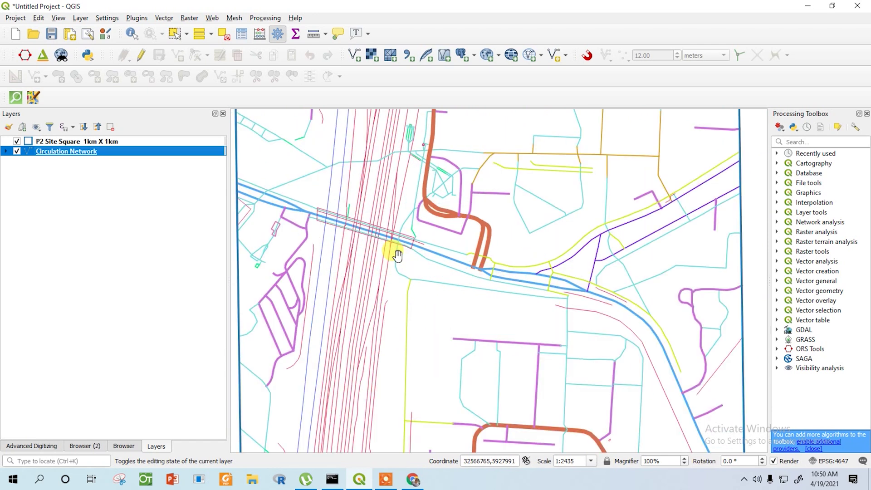
pyautogui.scroll(-1, 398, 256)
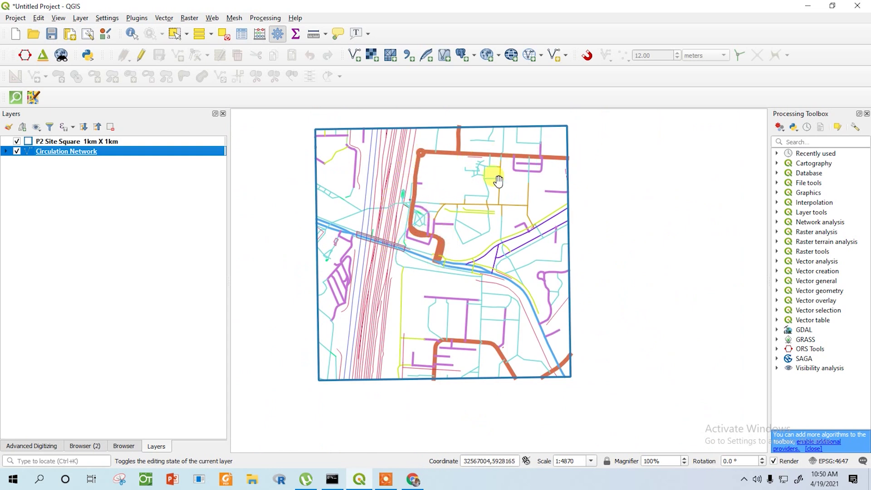
# In Circulation Network's symbology, set the secondary road line width to 2
pyautogui.rightClick(135, 153)
pyautogui.click(208, 378)
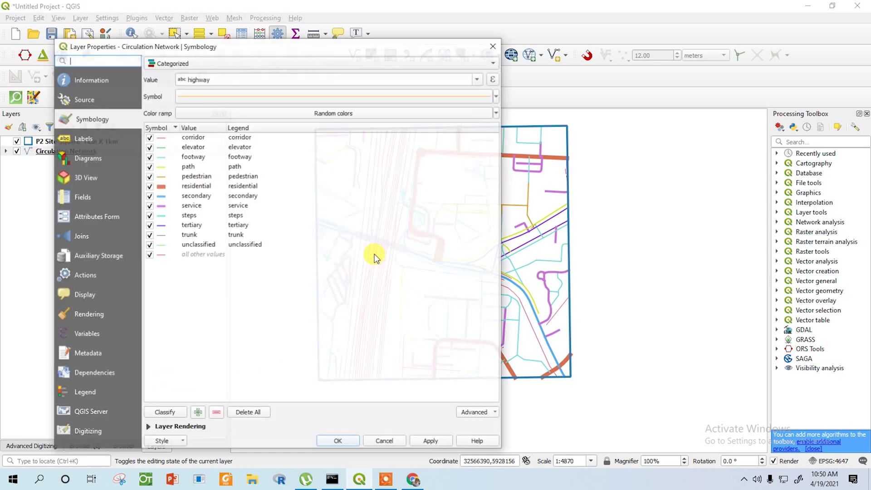
pyautogui.click(201, 197)
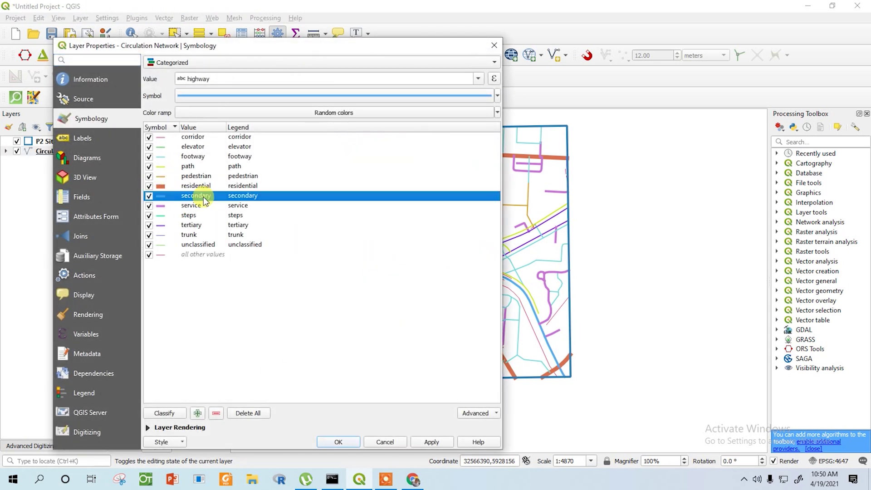
pyautogui.doubleClick(166, 195)
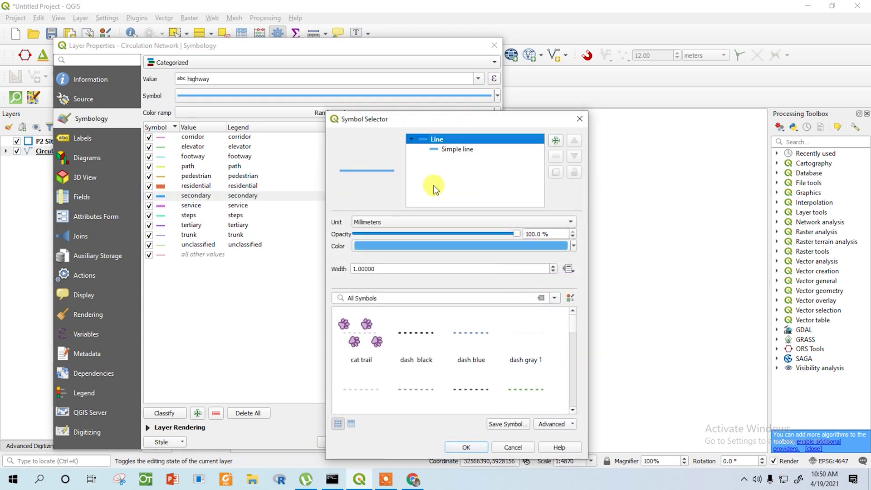
pyautogui.doubleClick(386, 274)
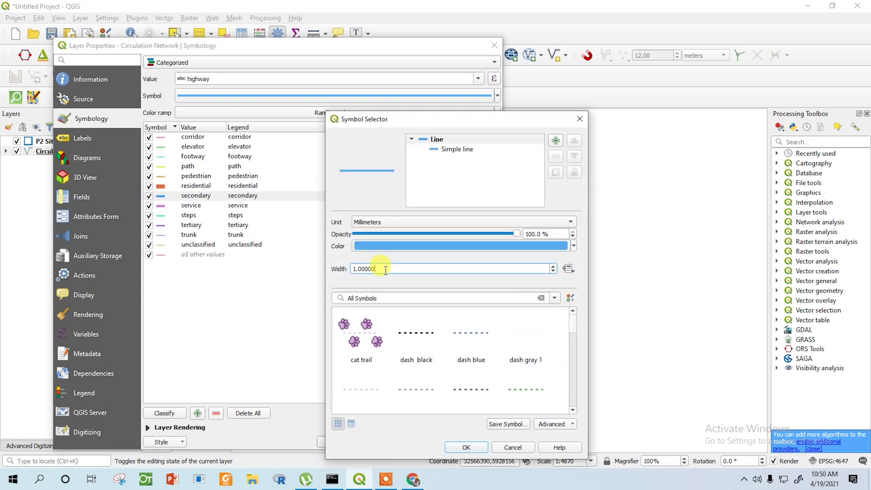
pyautogui.write('2')
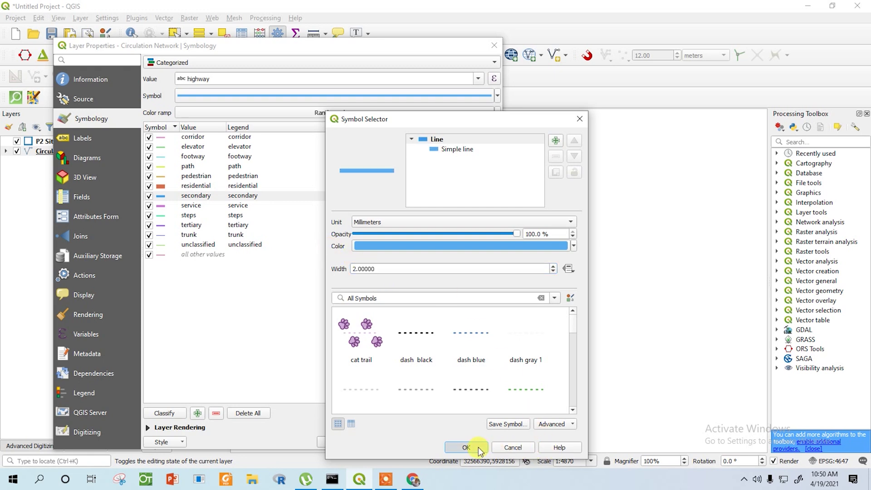
pyautogui.click(477, 447)
# Set the residential line width to 1 and apply the updated styles
pyautogui.doubleClick(164, 187)
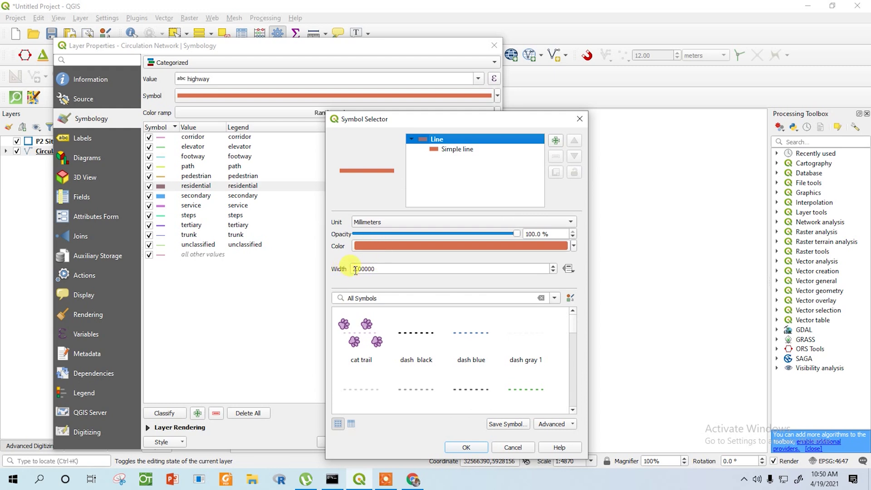
pyautogui.click(354, 269)
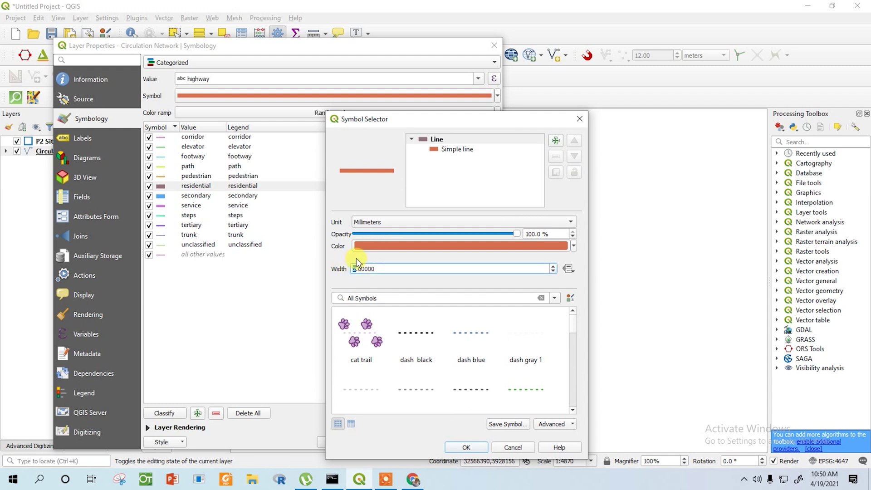
pyautogui.write('1')
pyautogui.click(484, 448)
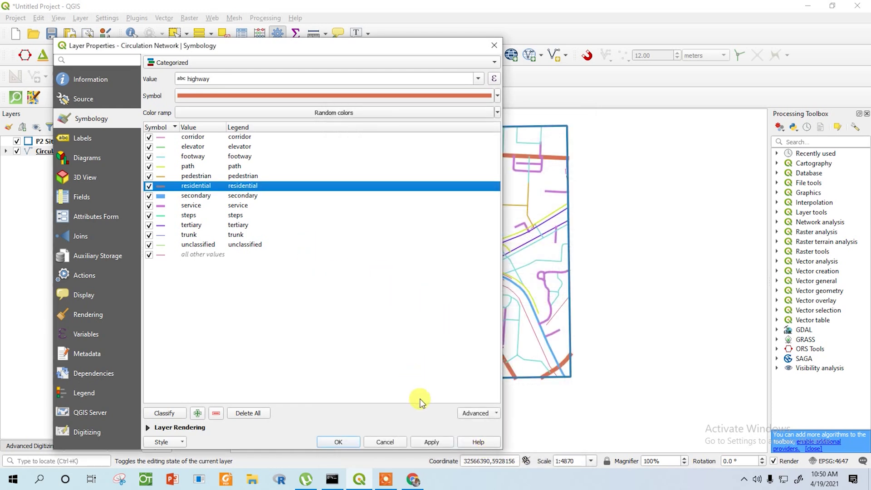
pyautogui.click(436, 442)
pyautogui.click(345, 441)
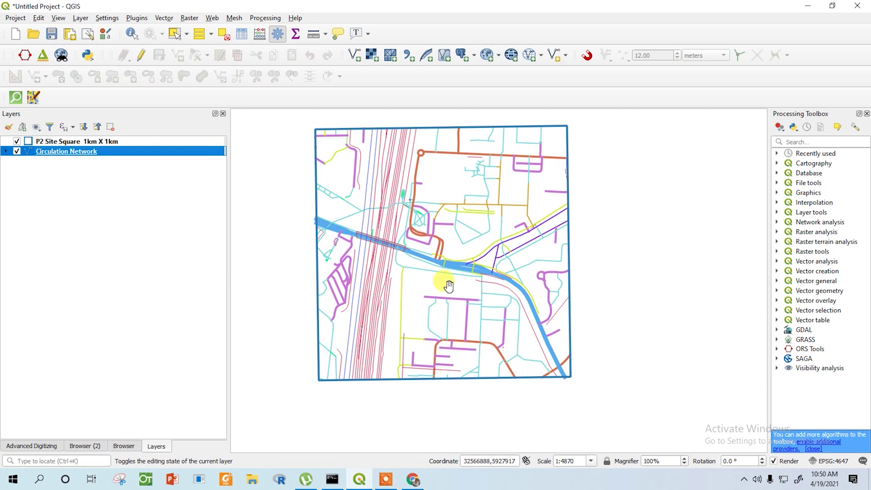
pyautogui.scroll(1, 448, 286)
pyautogui.scroll(-1, 454, 286)
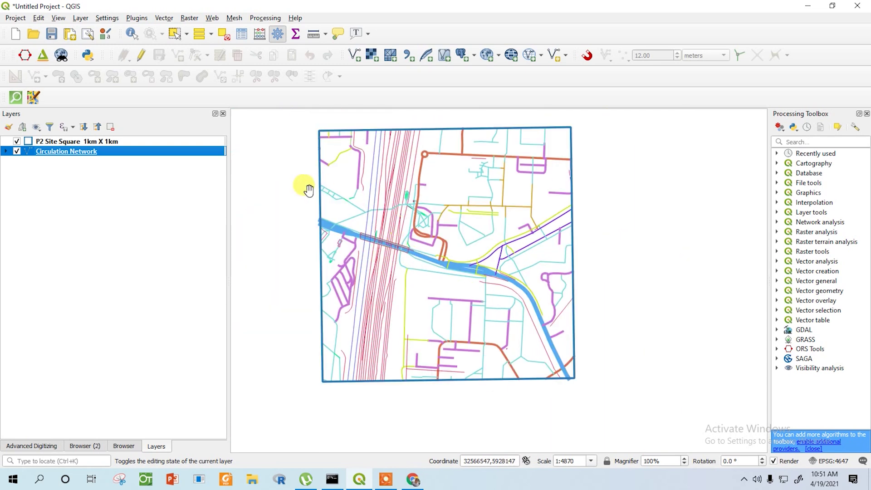
pyautogui.press('space')
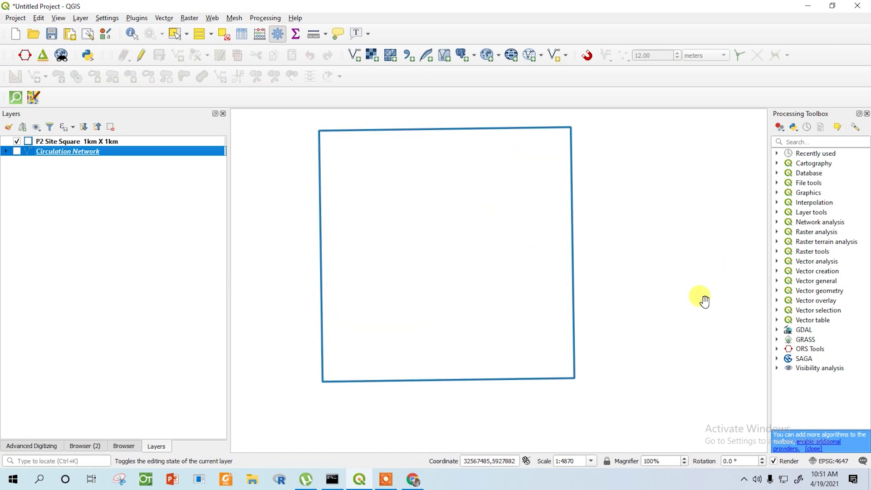
pyautogui.press('space')
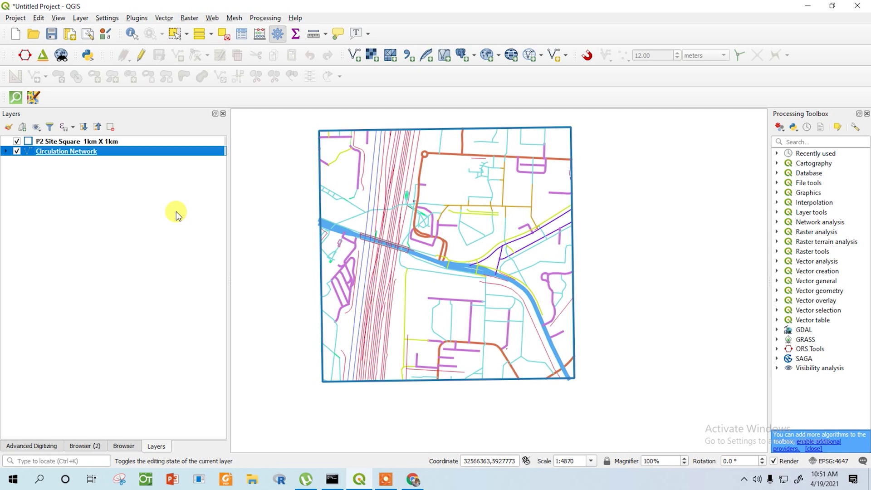
# Create a new print layout titled Circulation Network
pyautogui.click(18, 17)
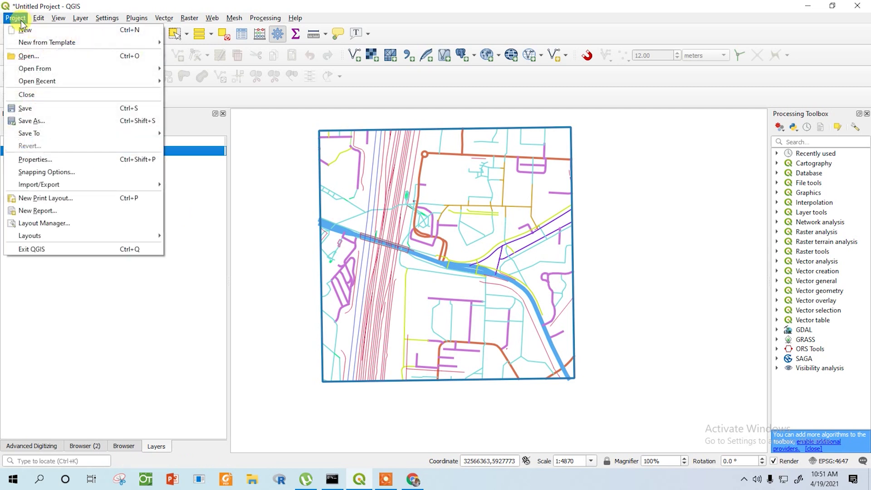
pyautogui.click(67, 203)
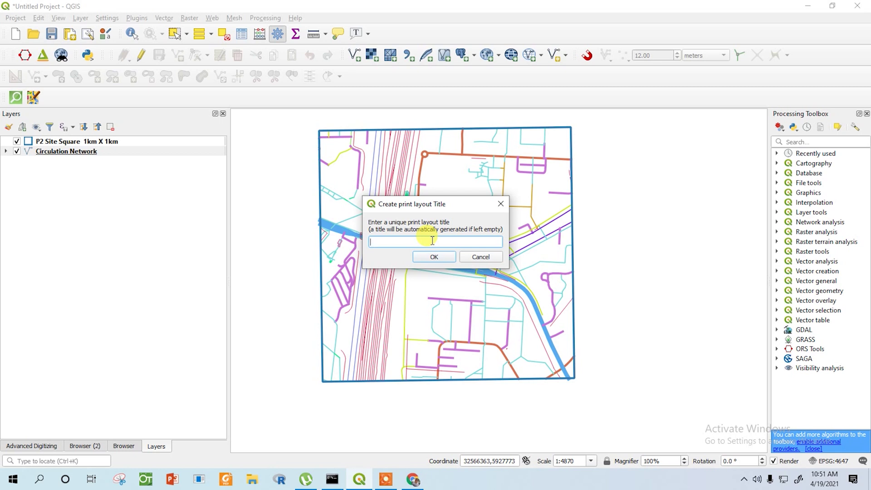
pyautogui.press('BackSpace')
pyautogui.press('BackSpace')
pyautogui.press('BackSpace')
pyautogui.click(439, 257)
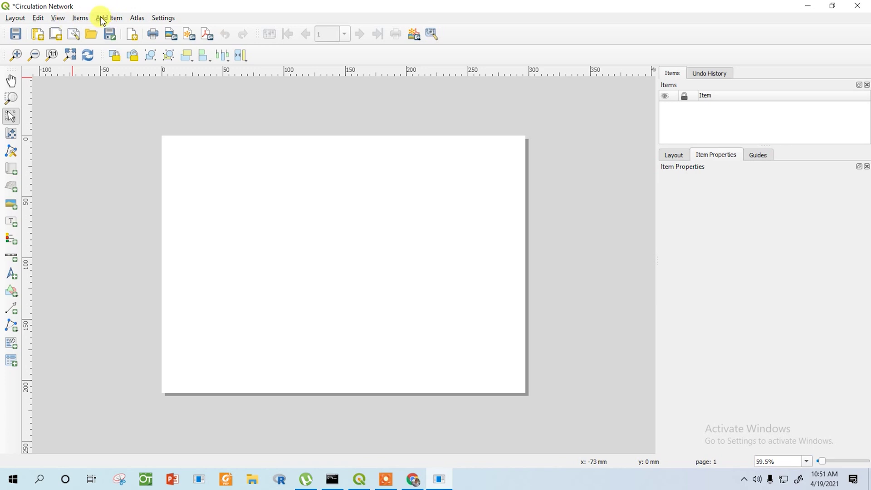
# Draw a map frame on the layout page and set its scale to 5000
pyautogui.click(80, 18)
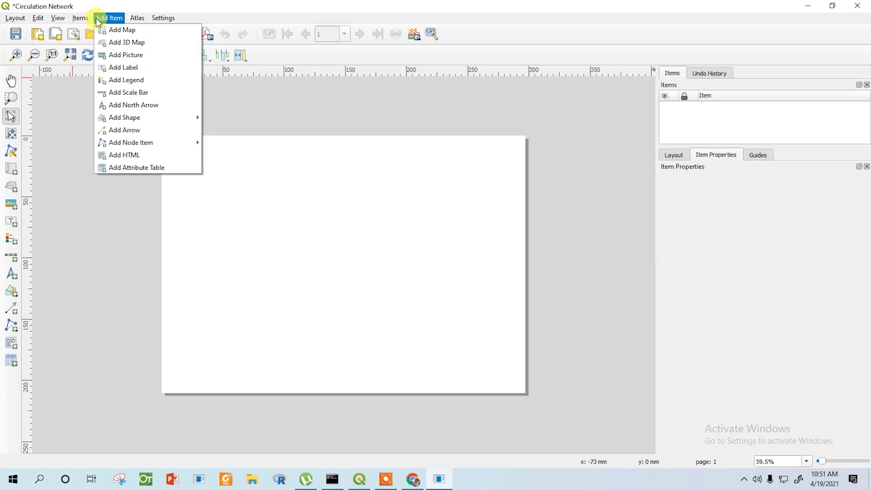
pyautogui.click(107, 32)
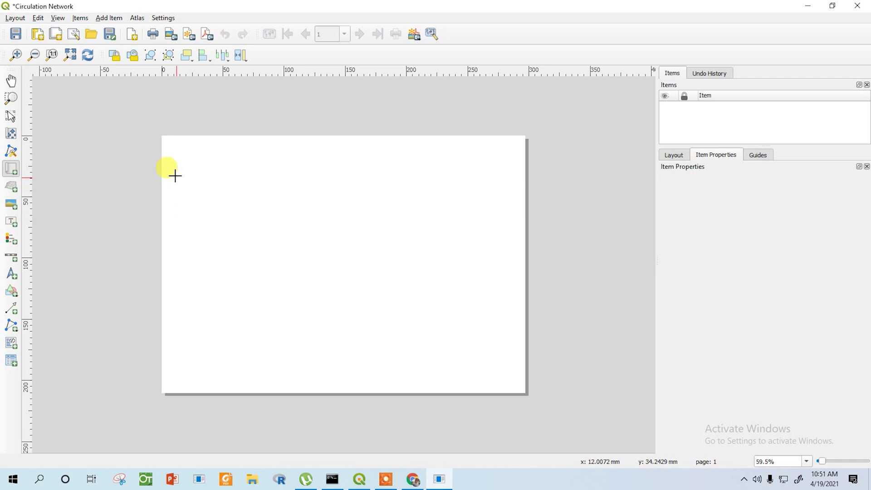
pyautogui.moveTo(172, 164); pyautogui.dragTo(380, 361)
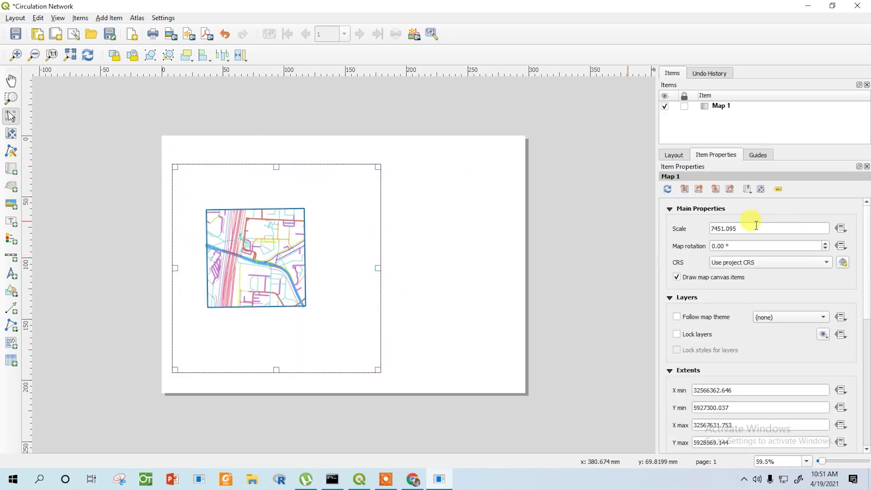
pyautogui.moveTo(754, 228); pyautogui.dragTo(681, 220)
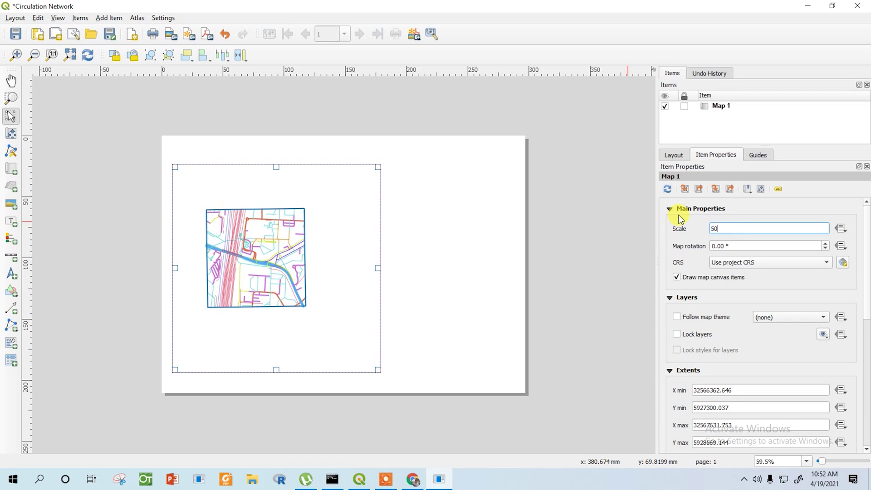
pyautogui.click(755, 245)
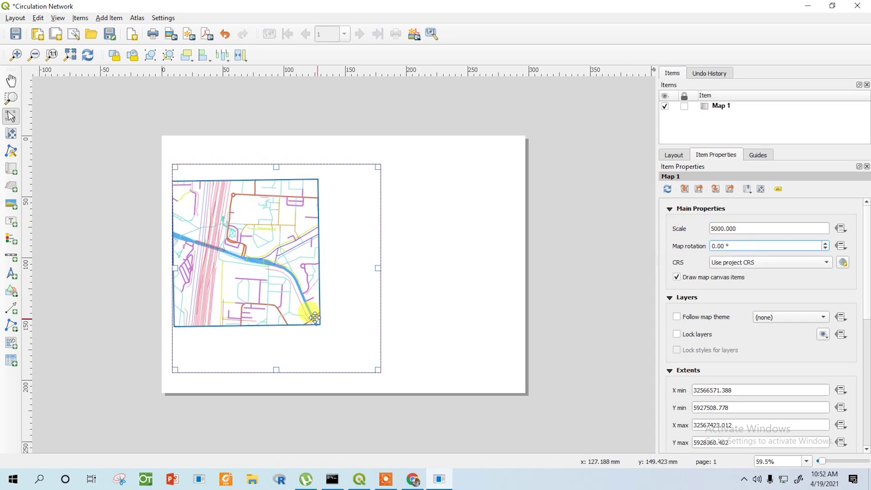
pyautogui.moveTo(278, 281); pyautogui.dragTo(268, 261)
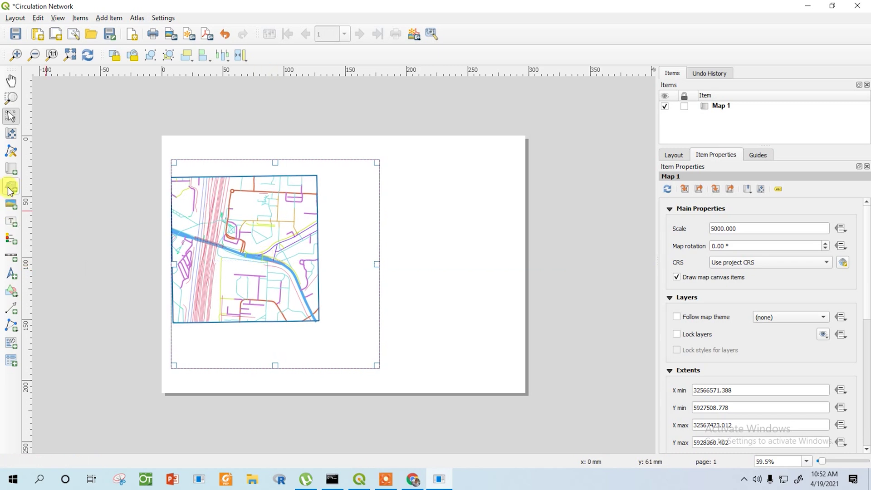
# Centre the site square within the map frame and set the scale to 4000
pyautogui.click(11, 133)
pyautogui.moveTo(265, 229)
pyautogui.mouseDown()
pyautogui.moveTo(274, 241)
pyautogui.moveTo(266, 239)
pyautogui.mouseUp()
pyautogui.doubleClick(744, 225)
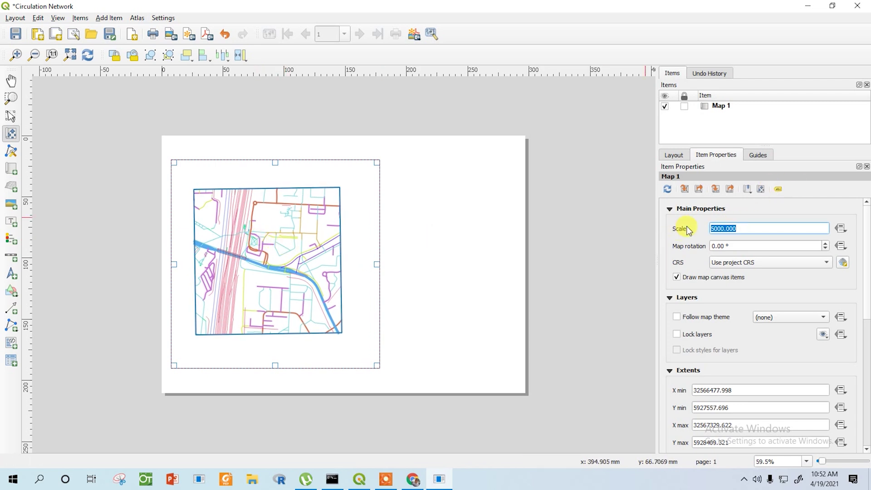
pyautogui.write('4')
pyautogui.press('Return')
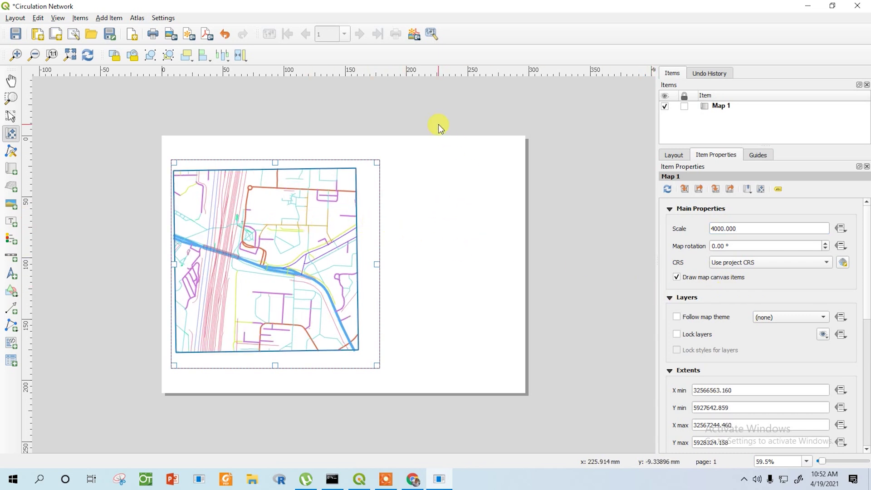
pyautogui.click(110, 20)
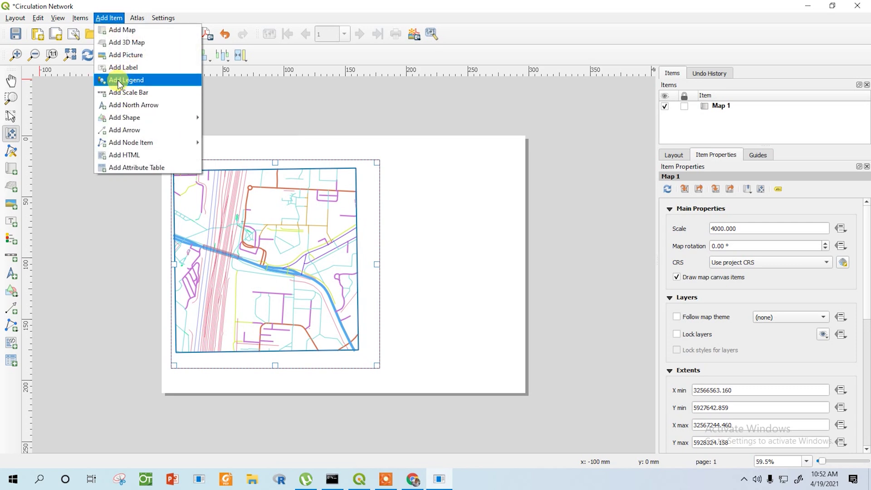
# Add a legend to the right of the map and adjust the legend and map positions
pyautogui.click(121, 79)
pyautogui.moveTo(395, 151); pyautogui.dragTo(509, 370)
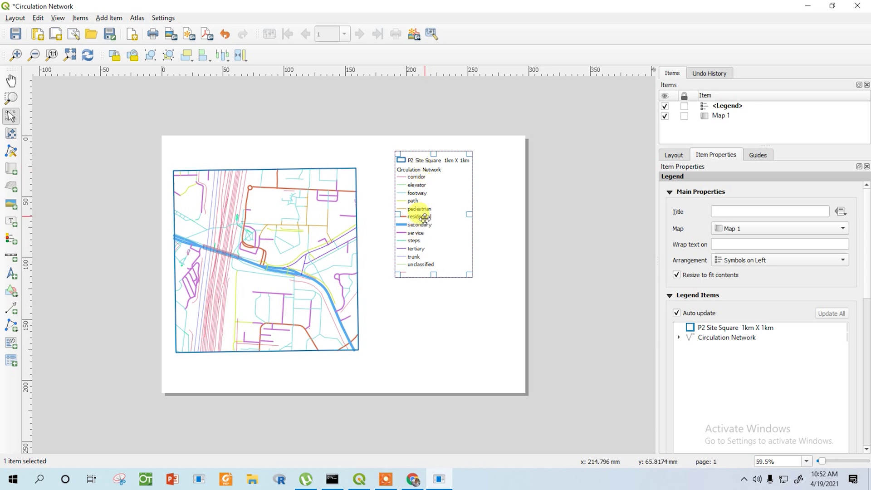
pyautogui.moveTo(425, 215); pyautogui.dragTo(405, 287)
pyautogui.click(489, 202)
pyautogui.moveTo(289, 226); pyautogui.dragTo(316, 236)
pyautogui.moveTo(422, 255)
pyautogui.mouseDown()
pyautogui.moveTo(414, 249)
pyautogui.moveTo(435, 251)
pyautogui.mouseUp()
pyautogui.moveTo(267, 251); pyautogui.dragTo(279, 252)
pyautogui.click(482, 268)
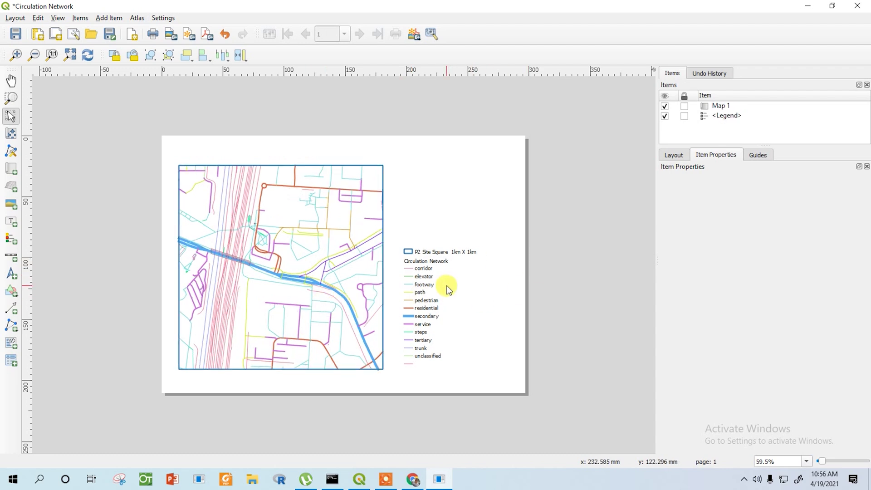
# Turn off the legend's Auto update and remove the P2 Site Square 1km X 1km entry
pyautogui.click(429, 290)
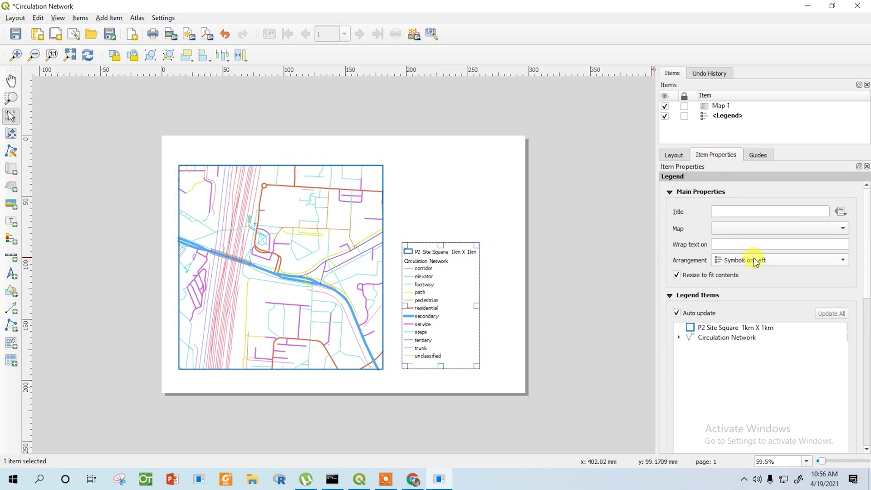
pyautogui.scroll(-1, 754, 258)
pyautogui.scroll(1, 753, 257)
pyautogui.click(677, 314)
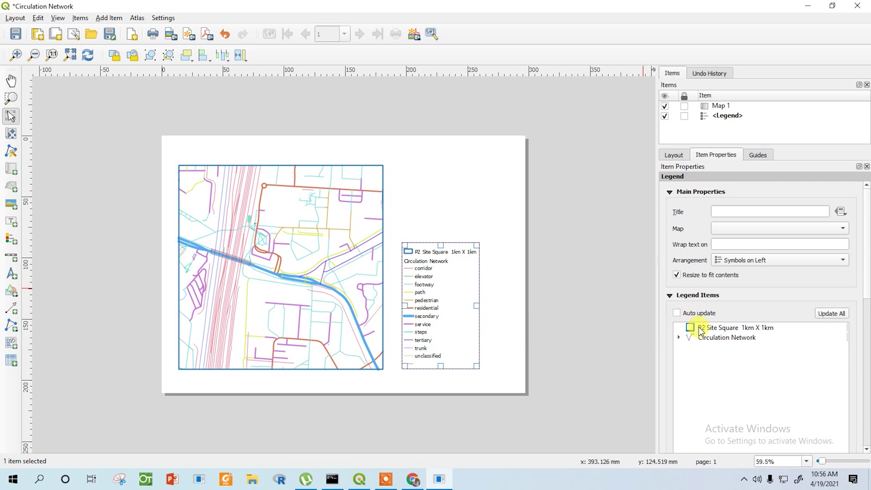
pyautogui.scroll(-3, 736, 404)
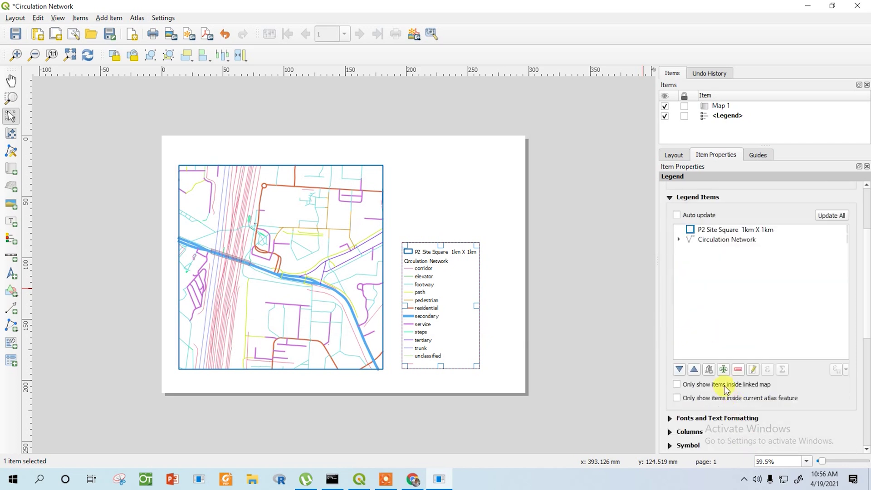
pyautogui.click(717, 230)
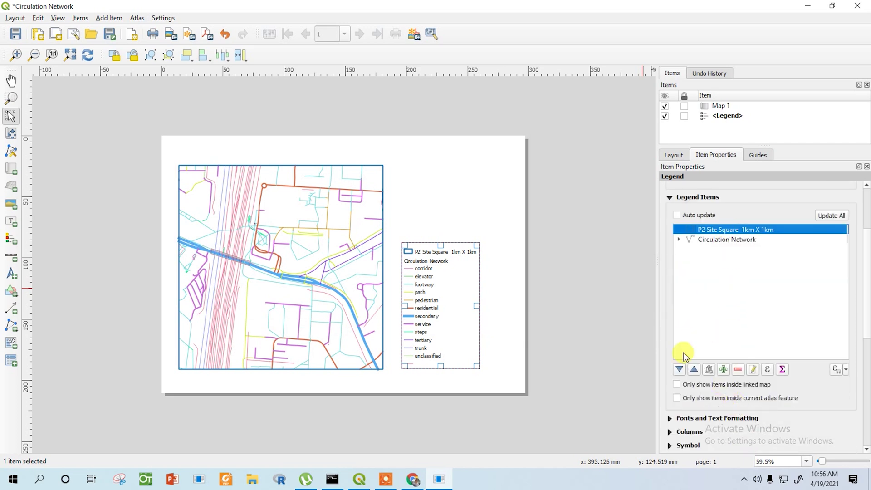
pyautogui.click(738, 370)
# Reselect the legend and nudge it slightly left and down on the page
pyautogui.click(598, 323)
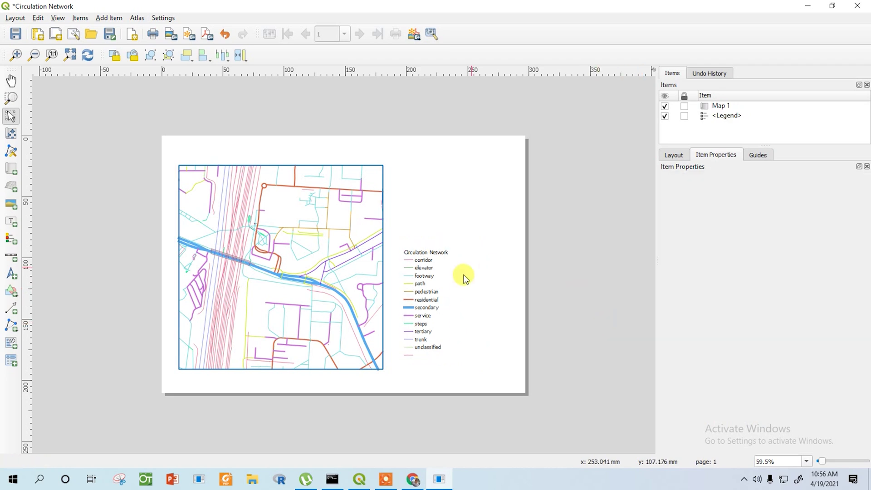
pyautogui.click(429, 269)
pyautogui.moveTo(424, 290); pyautogui.dragTo(421, 293)
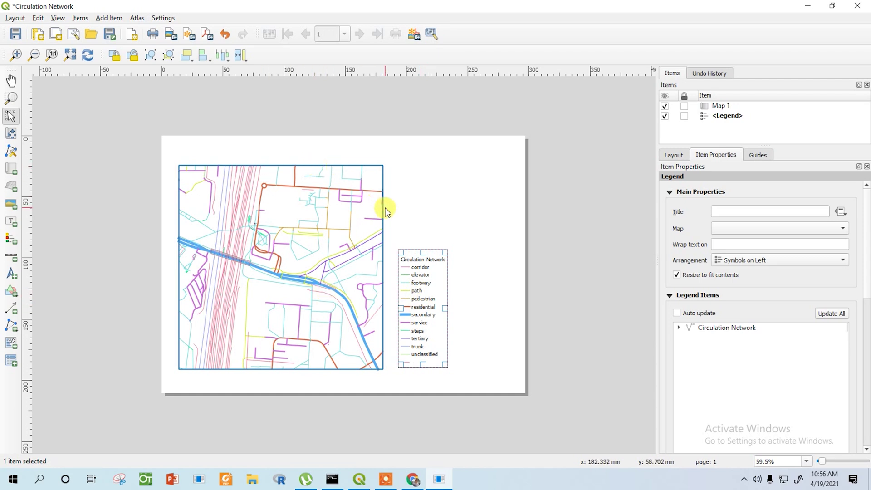